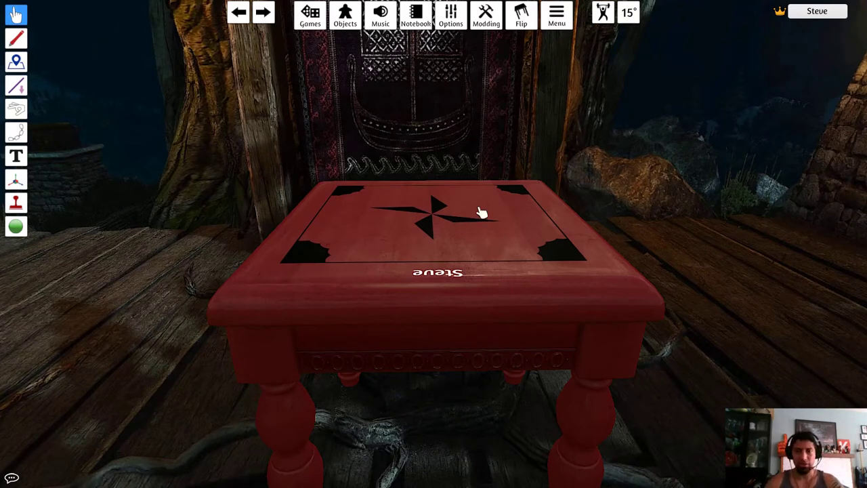
pyautogui.moveTo(479, 208); pyautogui.dragTo(484, 236, button='right')
pyautogui.scroll(2, 479, 235)
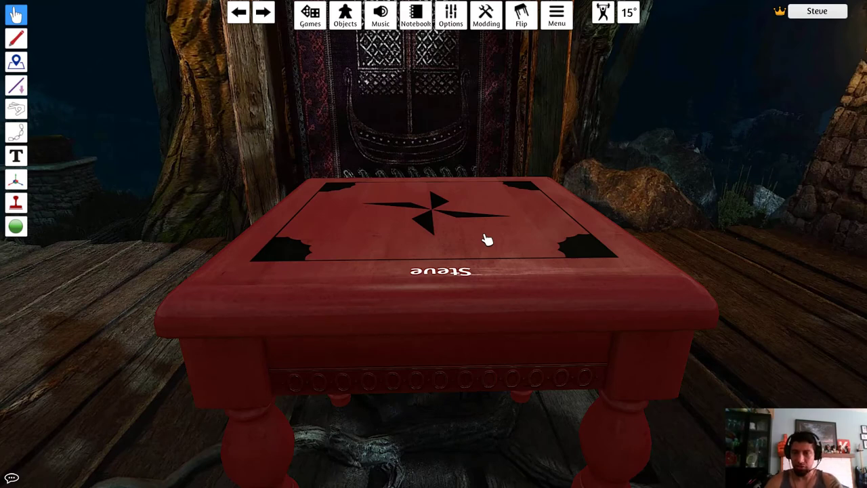
pyautogui.moveTo(487, 240)
pyautogui.mouseDown(button='right')
pyautogui.moveTo(498, 253)
pyautogui.moveTo(513, 238)
pyautogui.moveTo(483, 285)
pyautogui.moveTo(496, 247)
pyautogui.mouseUp(button='right')
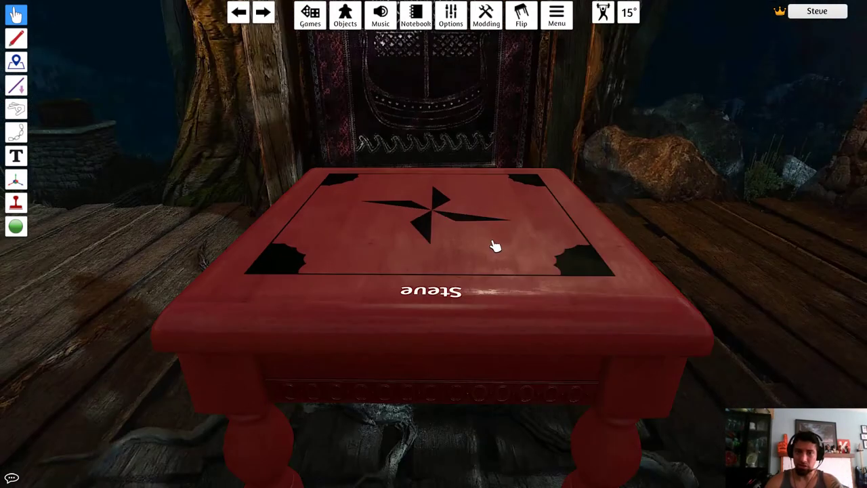
pyautogui.click(321, 23)
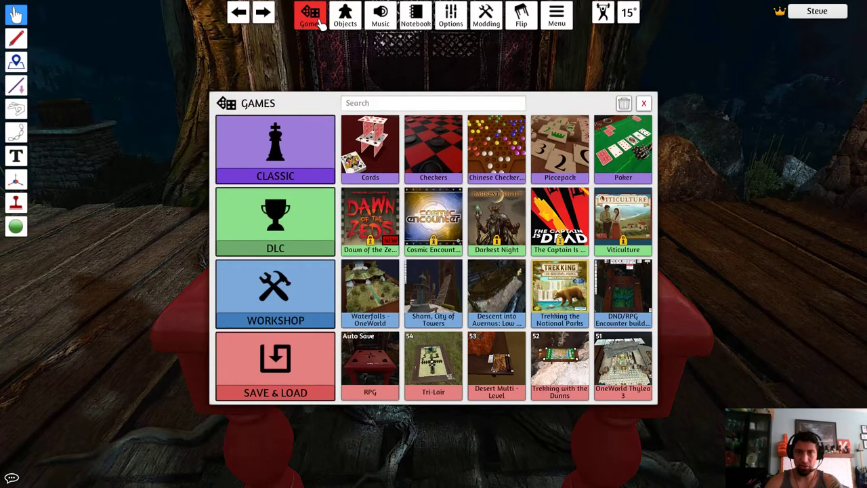
pyautogui.click(644, 103)
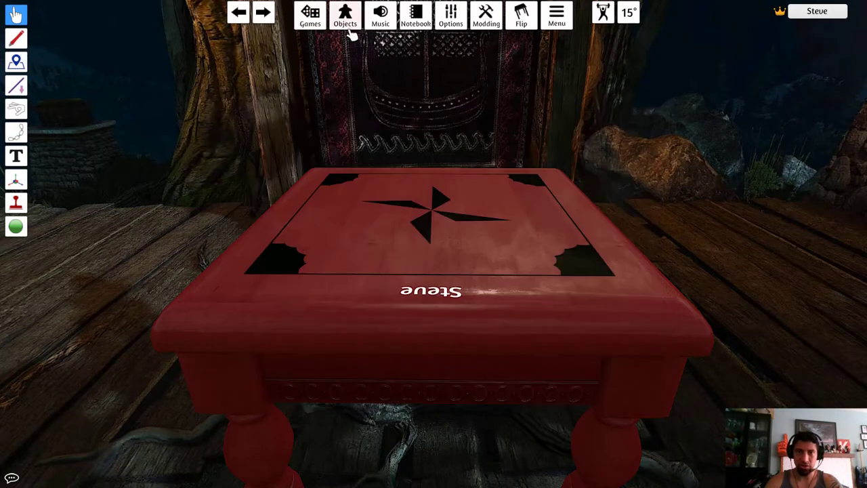
# Step: Replace the current table with the Custom Rectangle table and shift its image import dialog slightly aside
pyautogui.click(351, 25)
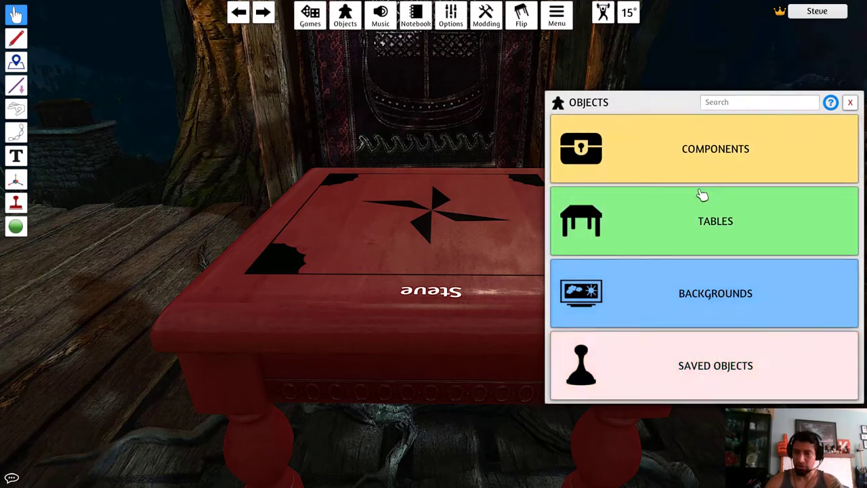
pyautogui.click(701, 222)
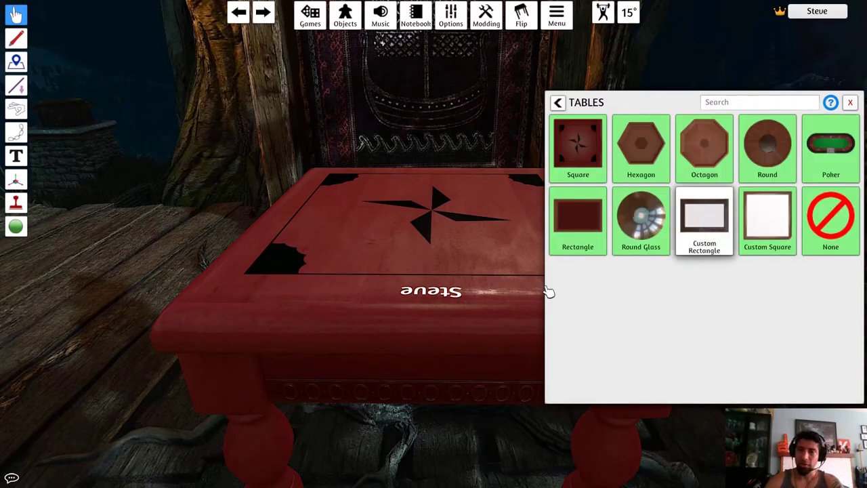
pyautogui.click(705, 223)
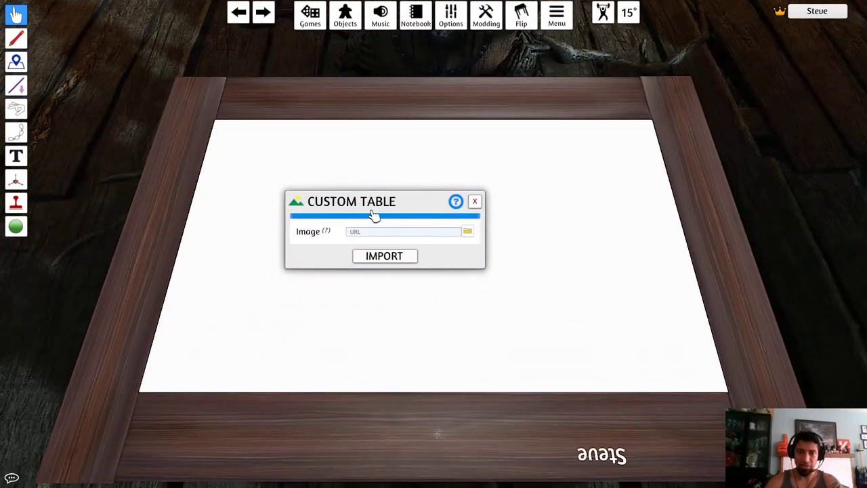
pyautogui.moveTo(374, 215); pyautogui.dragTo(362, 187)
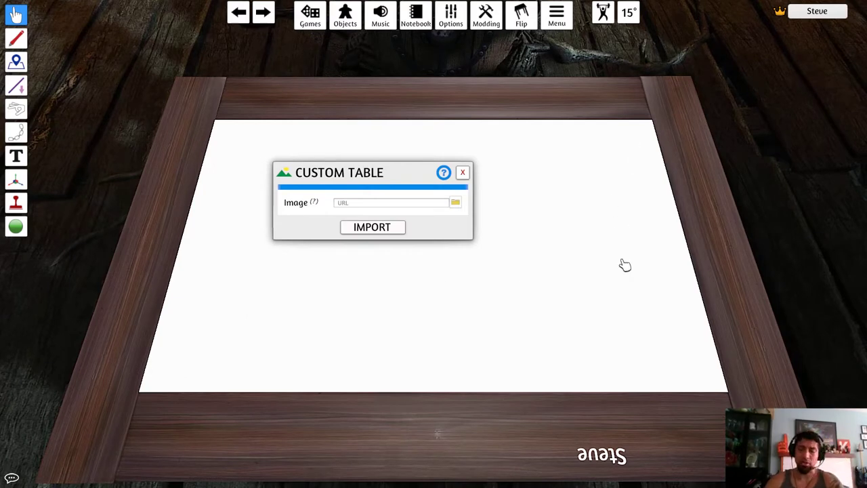
# Step: Choose the Adventurers_Abandoned_Manor_300dpi_VTT image from the Seafoot Maps folder and upload it to the Steam Cloud root folder
pyautogui.moveTo(622, 296)
pyautogui.mouseDown(button='right')
pyautogui.moveTo(633, 278)
pyautogui.moveTo(615, 300)
pyautogui.mouseUp(button='right')
pyautogui.scroll(1, 614, 299)
pyautogui.moveTo(533, 336); pyautogui.dragTo(546, 321, button='right')
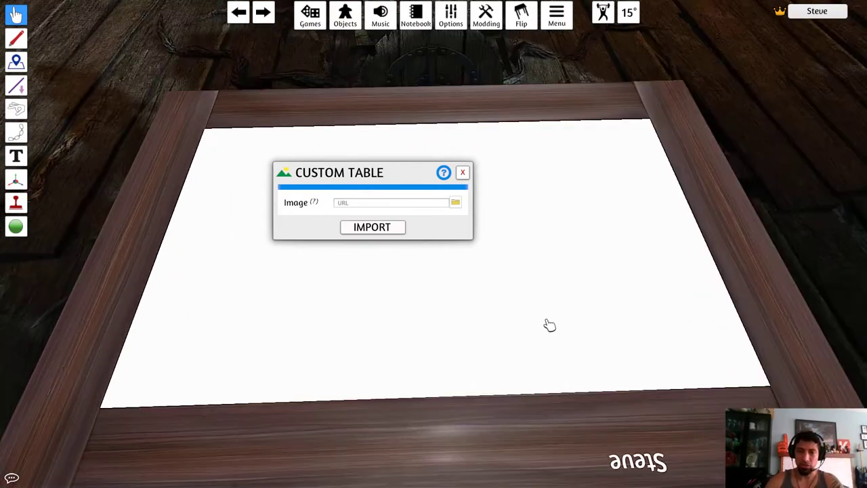
pyautogui.click(457, 204)
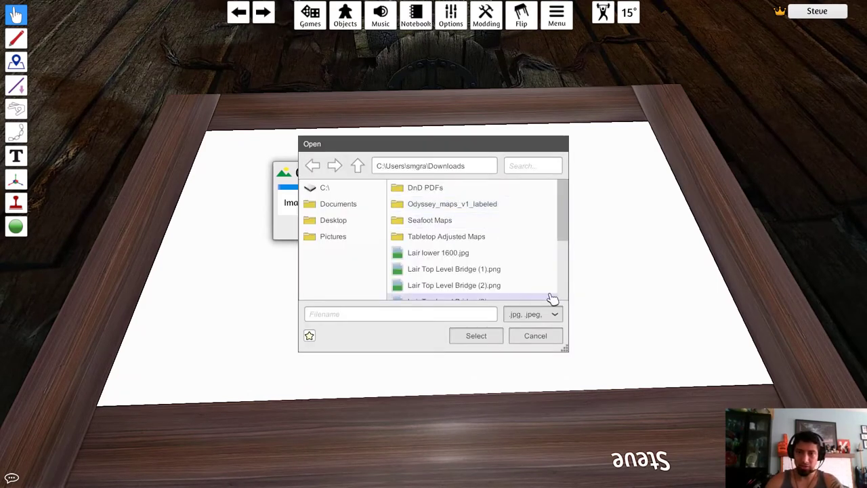
pyautogui.moveTo(568, 231)
pyautogui.mouseDown()
pyautogui.moveTo(570, 258)
pyautogui.moveTo(570, 227)
pyautogui.mouseUp()
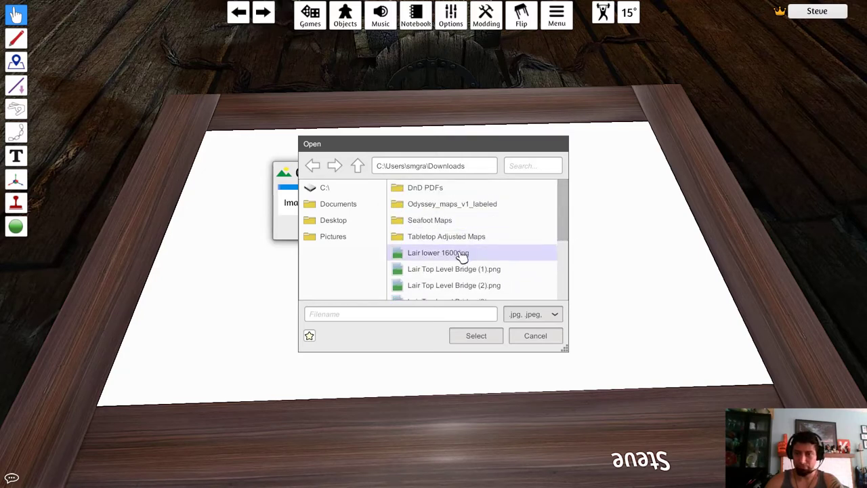
pyautogui.doubleClick(451, 223)
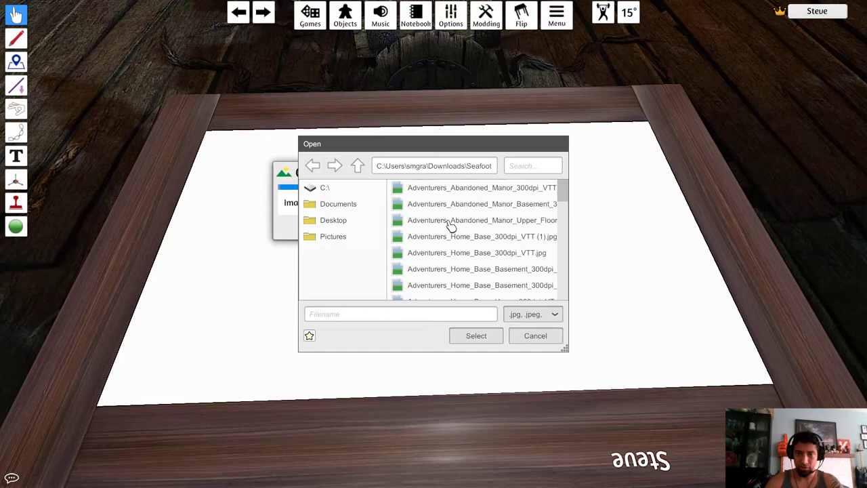
pyautogui.click(479, 187)
pyautogui.click(491, 339)
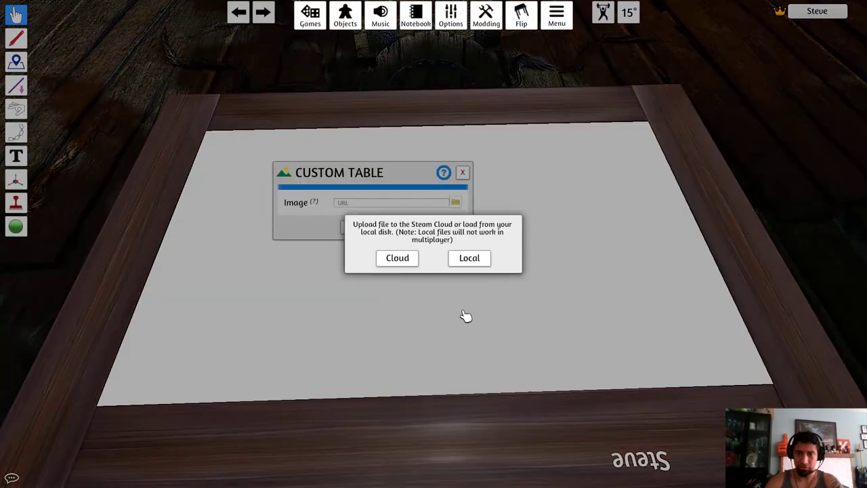
pyautogui.click(412, 262)
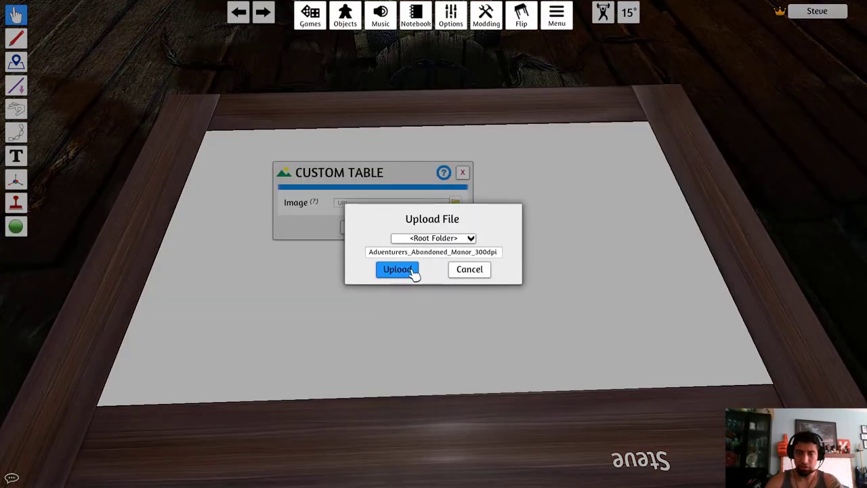
pyautogui.click(399, 269)
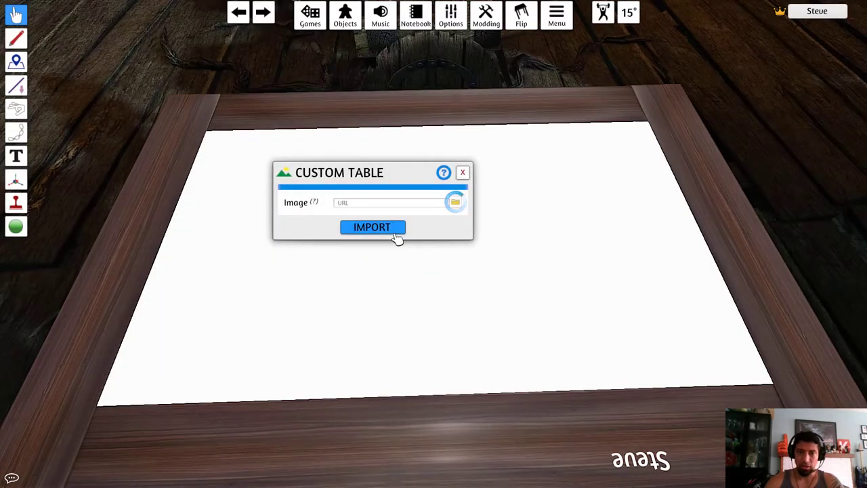
# Step: Import the uploaded manor map as the custom table's surface image once its URL is filled in
pyautogui.moveTo(382, 188); pyautogui.dragTo(396, 189)
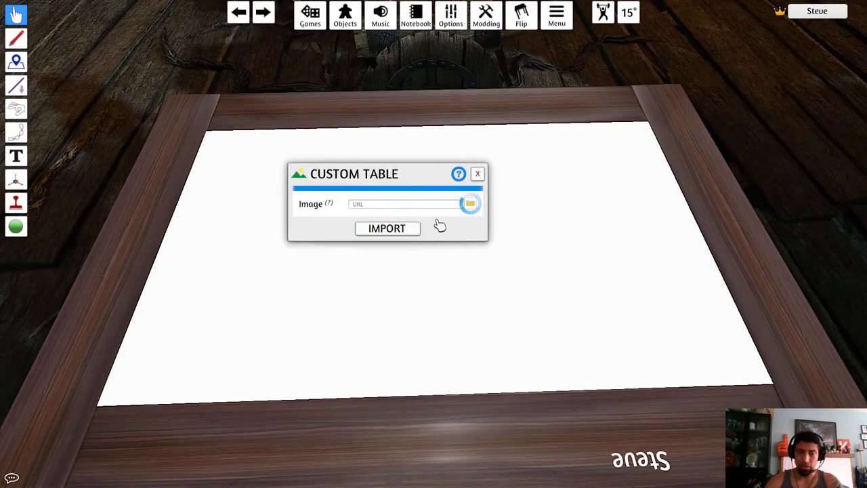
pyautogui.moveTo(572, 252); pyautogui.dragTo(568, 235, button='right')
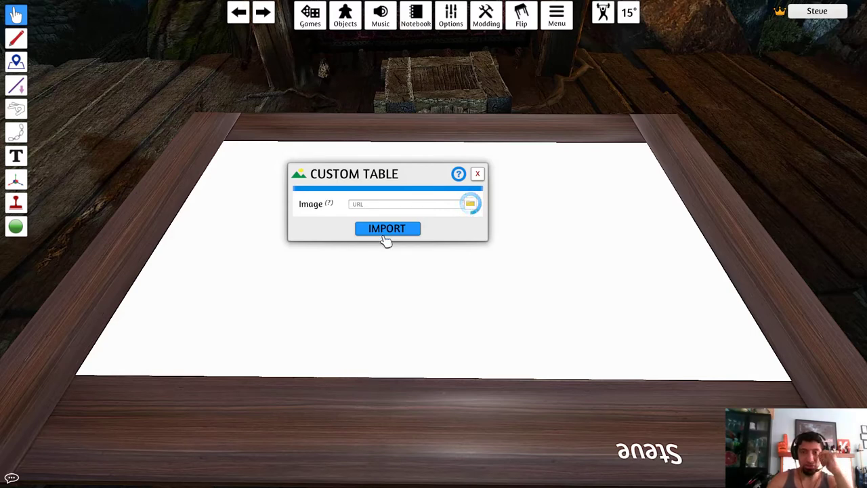
pyautogui.click(400, 234)
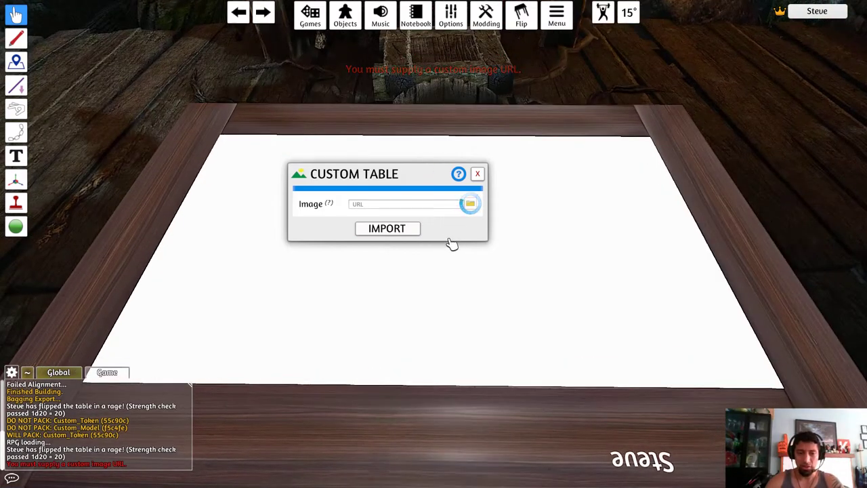
pyautogui.moveTo(409, 180); pyautogui.dragTo(448, 195)
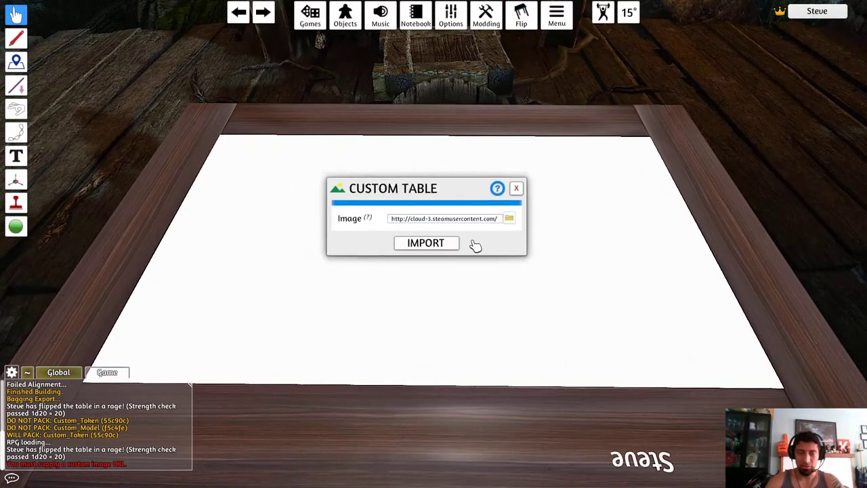
pyautogui.scroll(2, 476, 246)
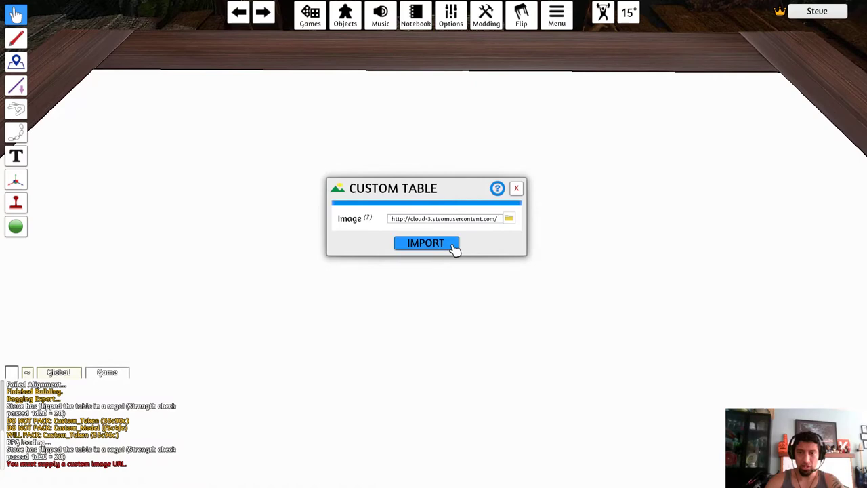
pyautogui.click(455, 245)
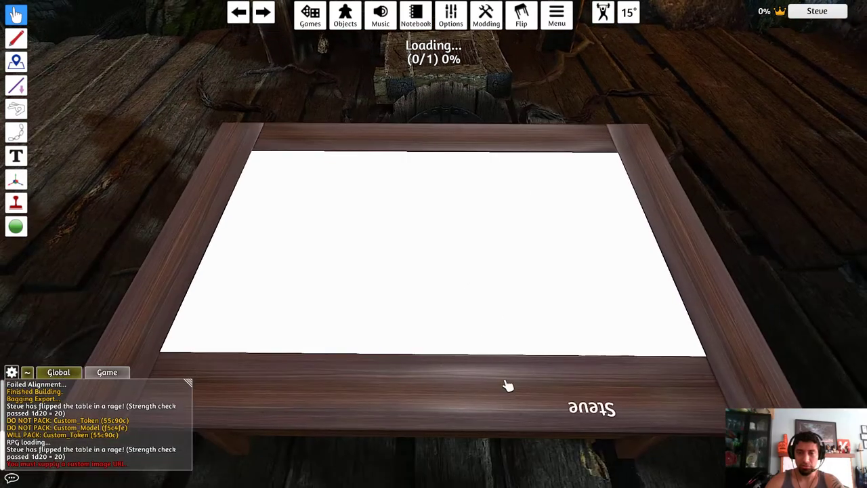
pyautogui.moveTo(509, 386); pyautogui.dragTo(508, 408, button='right')
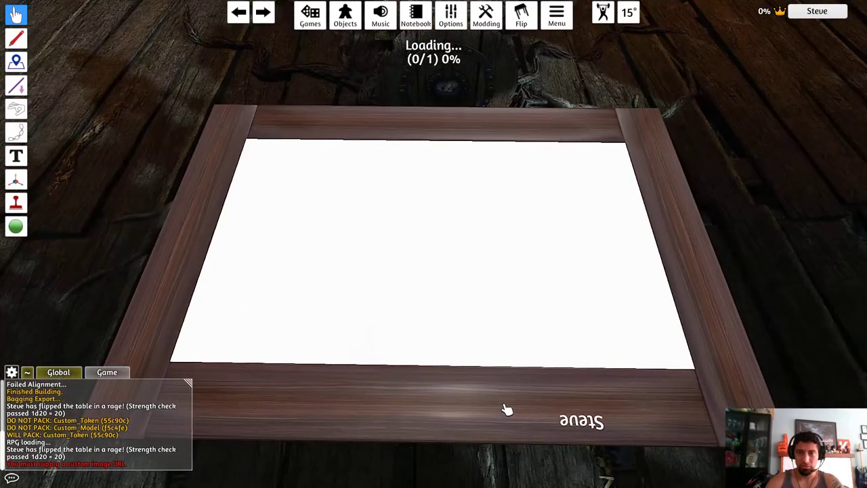
pyautogui.scroll(2, 508, 409)
pyautogui.press('s')
pyautogui.scroll(1, 509, 410)
pyautogui.scroll(-1, 509, 410)
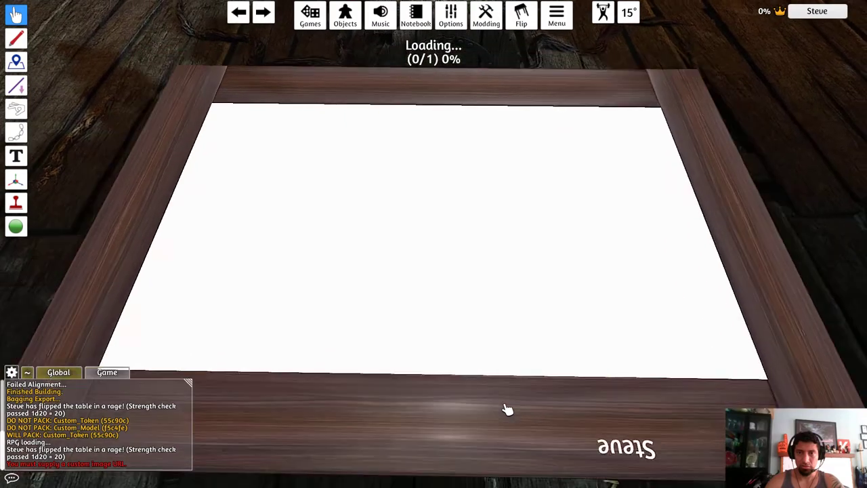
pyautogui.moveTo(603, 401); pyautogui.dragTo(316, 283, button='right')
pyautogui.scroll(-2, 538, 337)
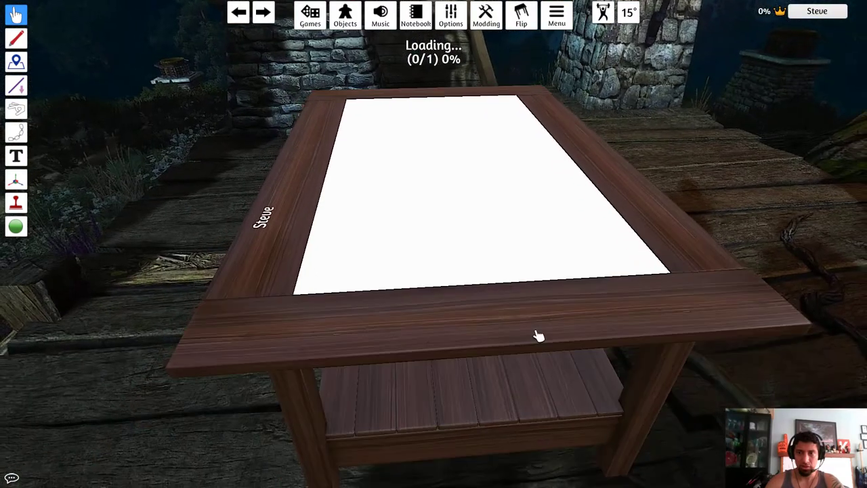
pyautogui.moveTo(538, 336)
pyautogui.mouseDown(button='right')
pyautogui.moveTo(508, 343)
pyautogui.moveTo(539, 336)
pyautogui.mouseUp(button='right')
pyautogui.scroll(8, 539, 336)
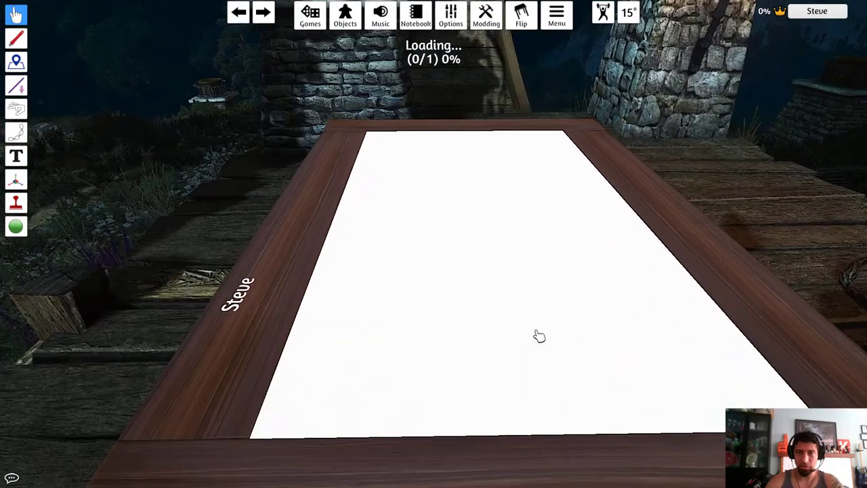
pyautogui.scroll(-2, 539, 336)
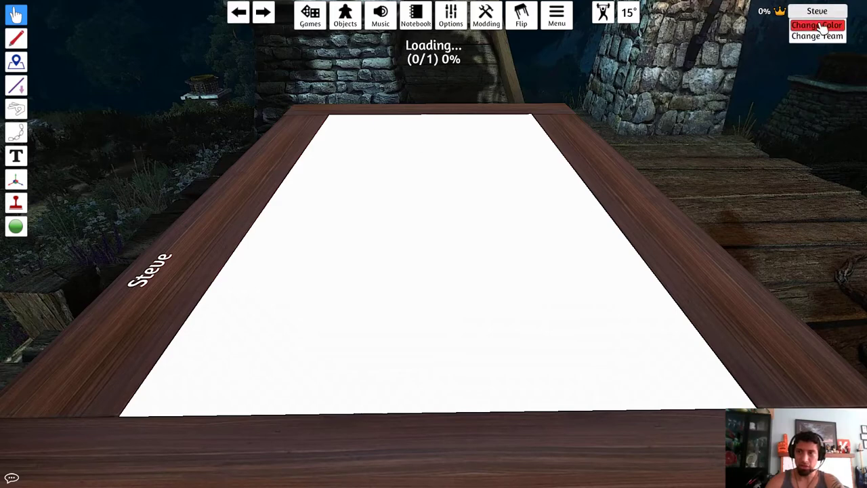
# Step: Change the player color to Black, the Game Master role
pyautogui.click(818, 25)
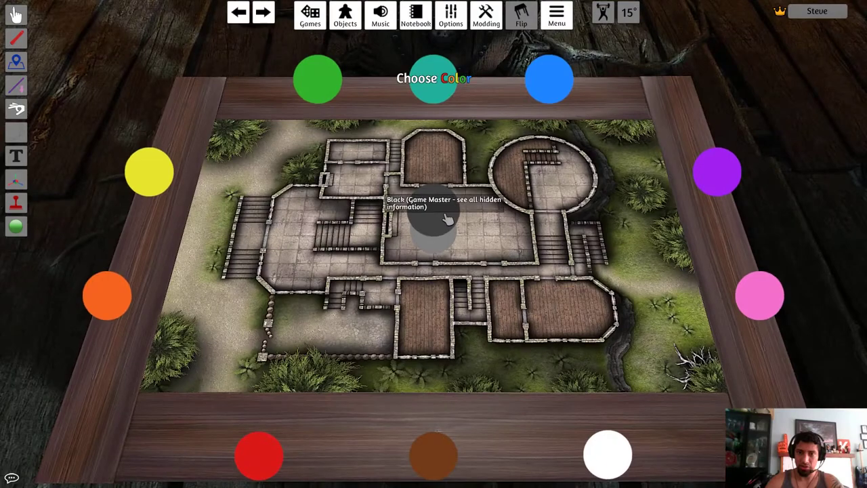
pyautogui.click(444, 216)
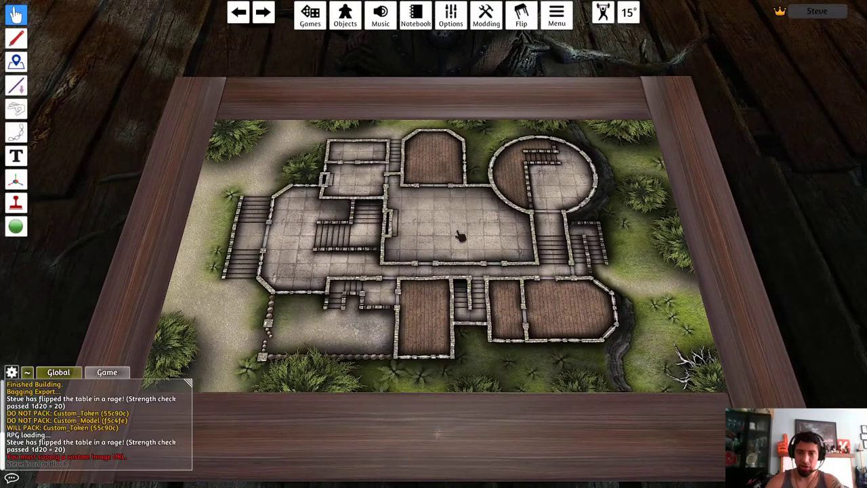
# Step: Examine the manor map on the table up close, from a distance and from several angles
pyautogui.scroll(3, 456, 196)
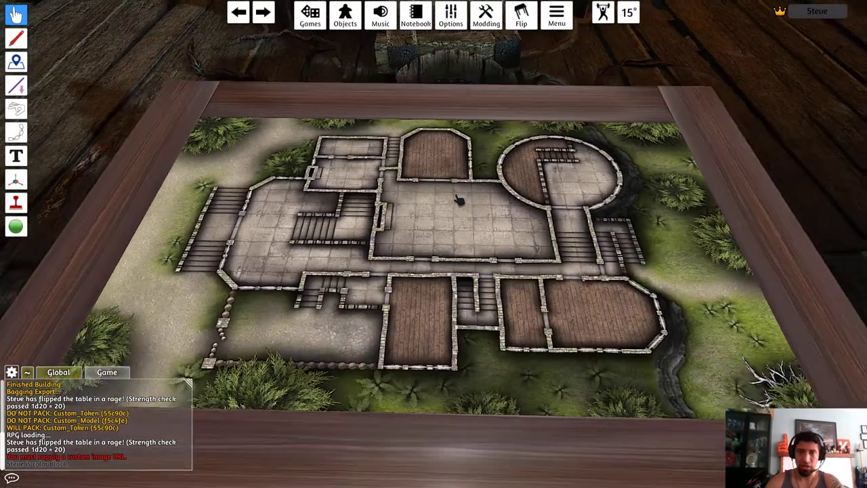
pyautogui.scroll(-2, 458, 200)
pyautogui.scroll(5, 543, 271)
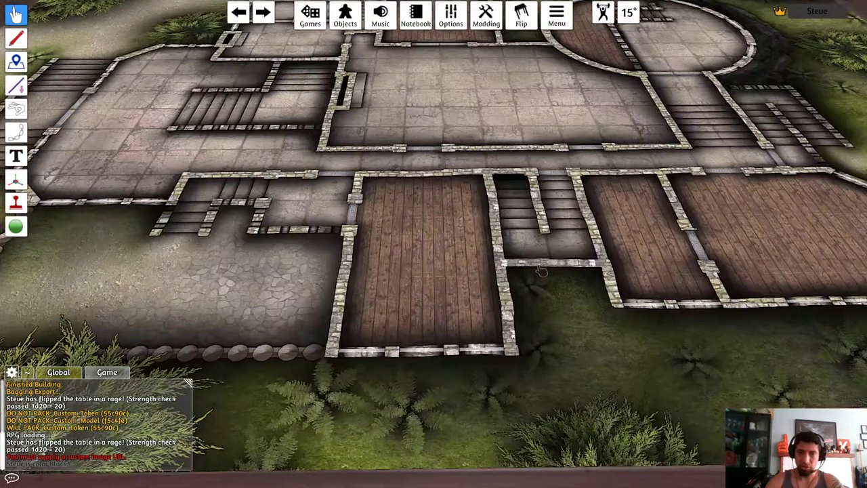
pyautogui.scroll(-4, 542, 271)
pyautogui.scroll(3, 456, 284)
pyautogui.scroll(-4, 457, 287)
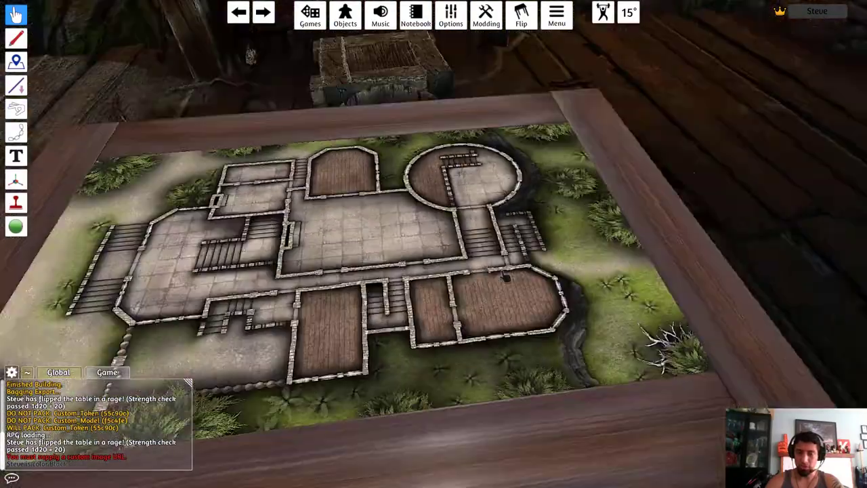
pyautogui.scroll(-2, 505, 276)
pyautogui.scroll(3, 518, 278)
pyautogui.scroll(-3, 521, 278)
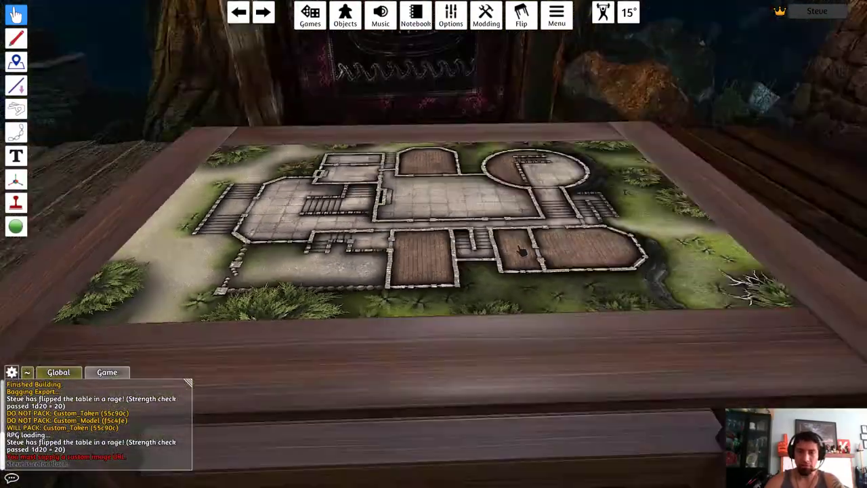
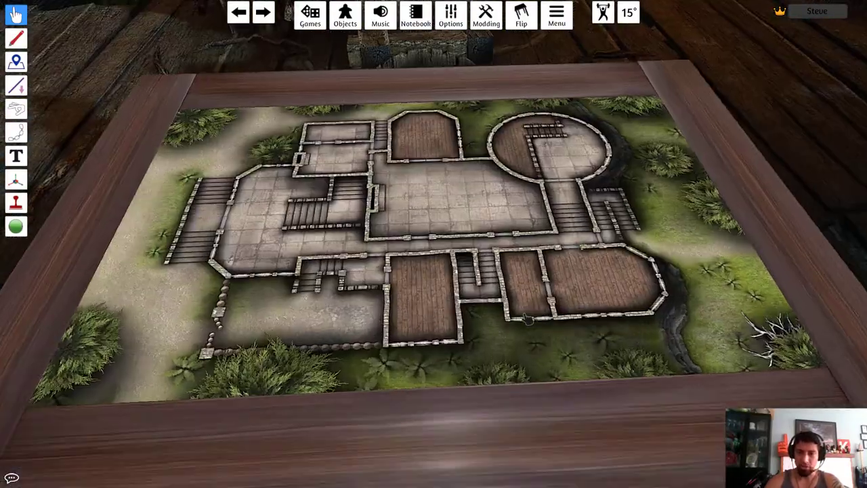
pyautogui.scroll(3, 550, 304)
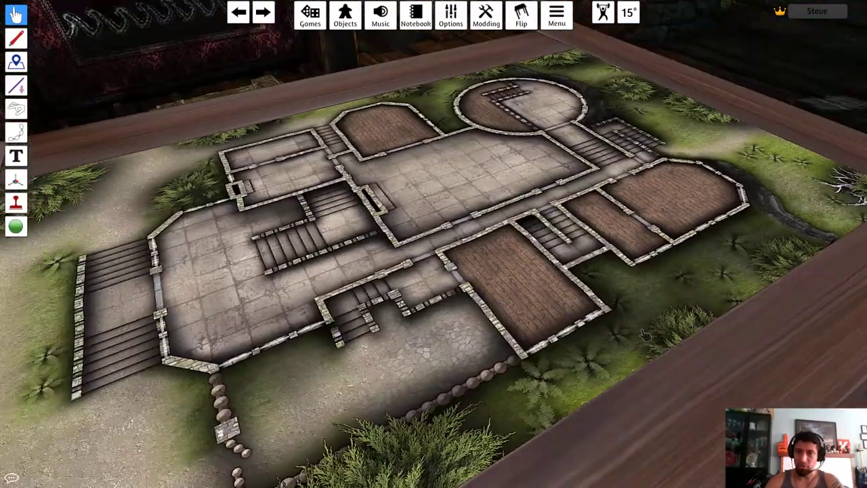
pyautogui.moveTo(667, 319); pyautogui.dragTo(275, 349, button='right')
pyautogui.press('d')
pyautogui.press('s')
pyautogui.press('space')
pyautogui.press('w')
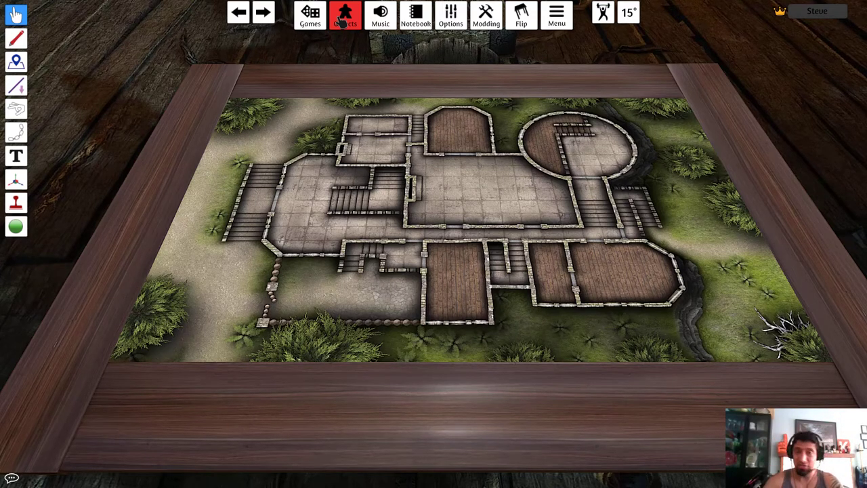
# Step: Search the saved objects for "tree" and place the Trees and Plants bag on the table's front rim
pyautogui.click(345, 15)
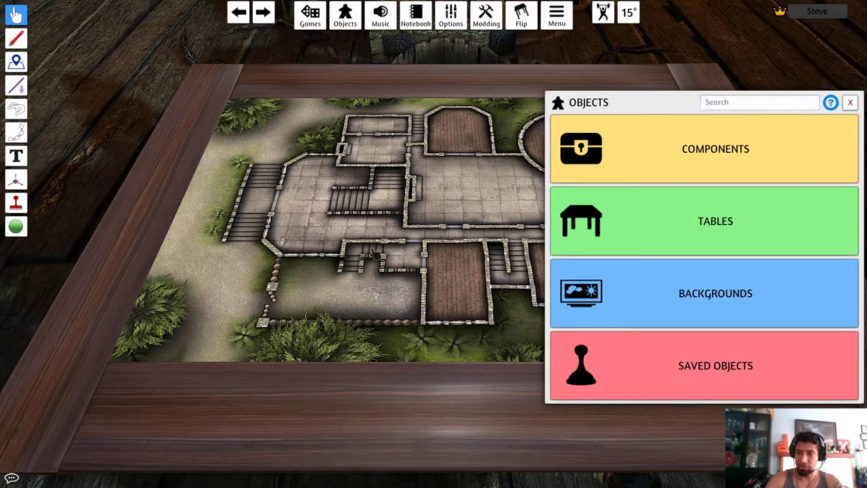
pyautogui.click(727, 358)
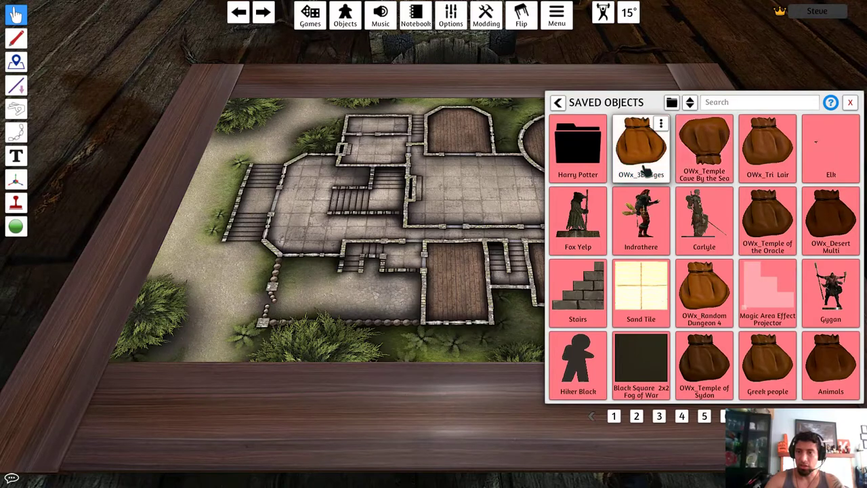
pyautogui.click(750, 107)
pyautogui.write('tree')
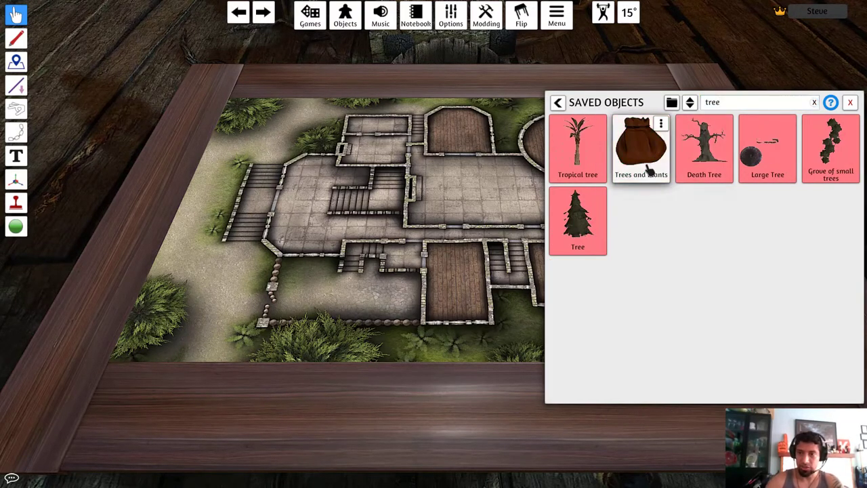
pyautogui.moveTo(651, 170); pyautogui.dragTo(195, 405)
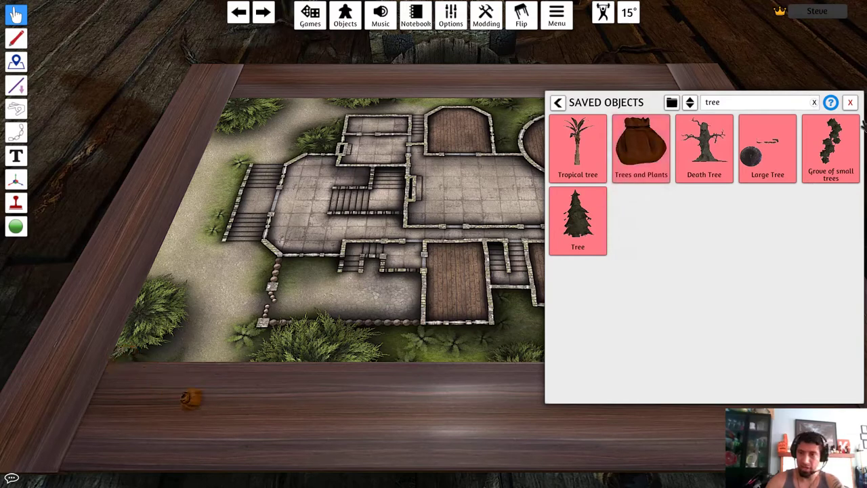
pyautogui.click(851, 102)
# Step: Take a pale-leaved tree and a dark-leaved tree out of the Trees and Plants bag onto the front rim
pyautogui.scroll(5, 213, 396)
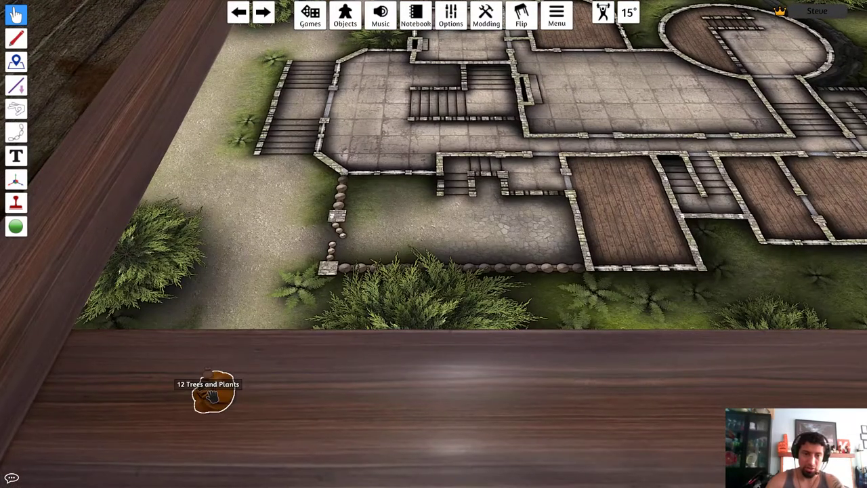
pyautogui.rightClick(214, 396)
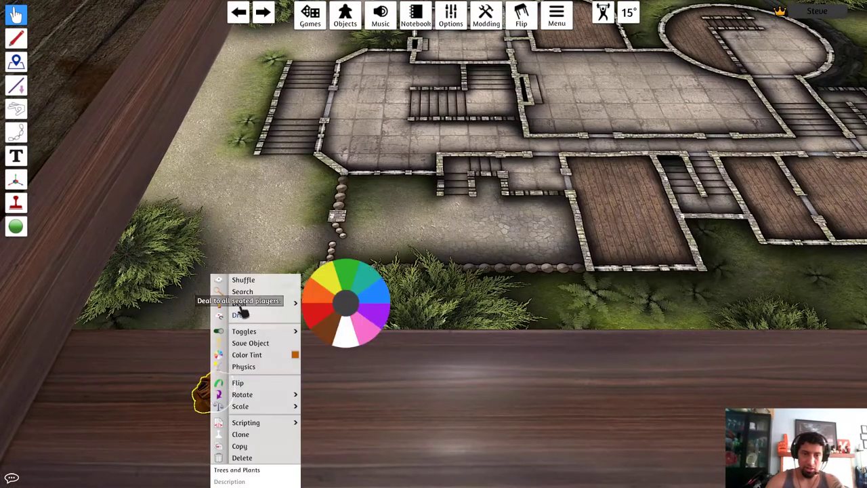
pyautogui.click(205, 389)
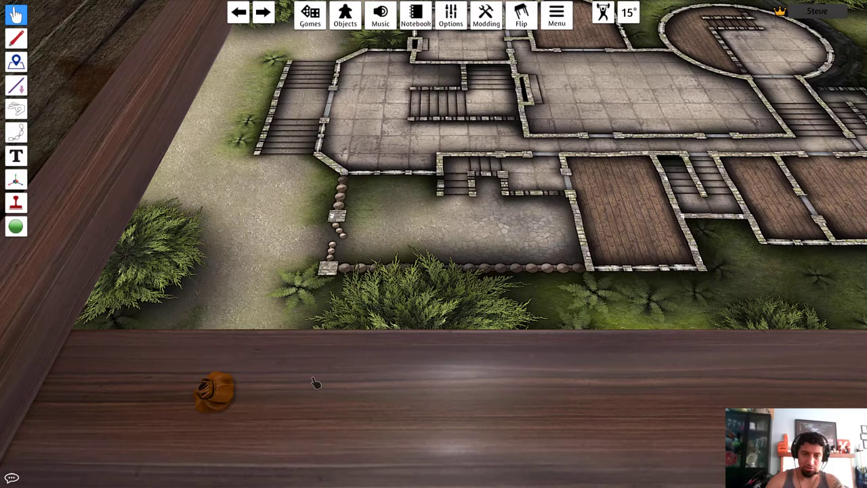
pyautogui.moveTo(215, 395); pyautogui.dragTo(581, 410)
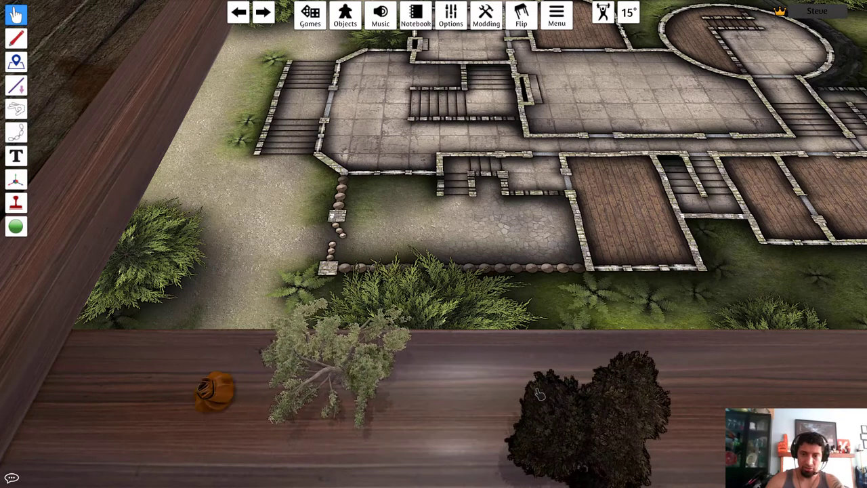
pyautogui.moveTo(527, 397); pyautogui.dragTo(528, 396)
# Step: Review the contents of the Trees and Plants bag
pyautogui.scroll(-5, 470, 362)
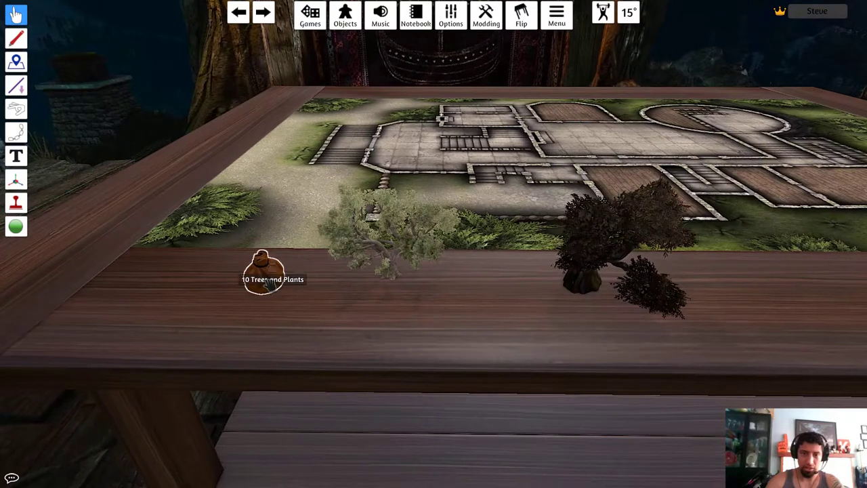
pyautogui.rightClick(264, 277)
pyautogui.click(299, 291)
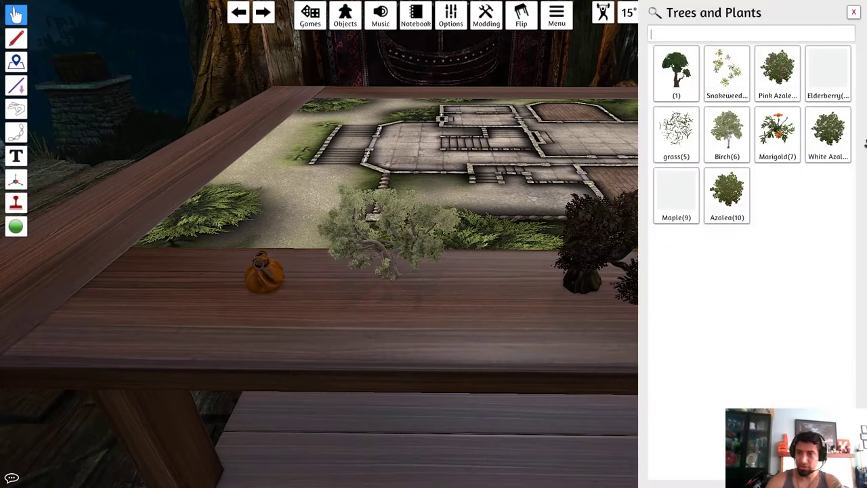
pyautogui.click(854, 12)
# Step: Copy the pale-leaved tree and paste copies over the shrubs at the two corners beside the manor's entrance path
pyautogui.moveTo(732, 102); pyautogui.dragTo(556, 205, button='right')
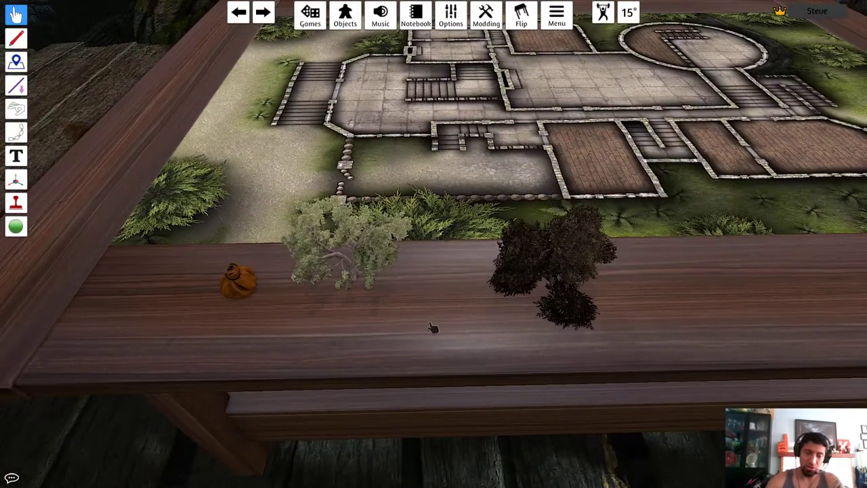
pyautogui.moveTo(434, 328); pyautogui.dragTo(480, 295, button='right')
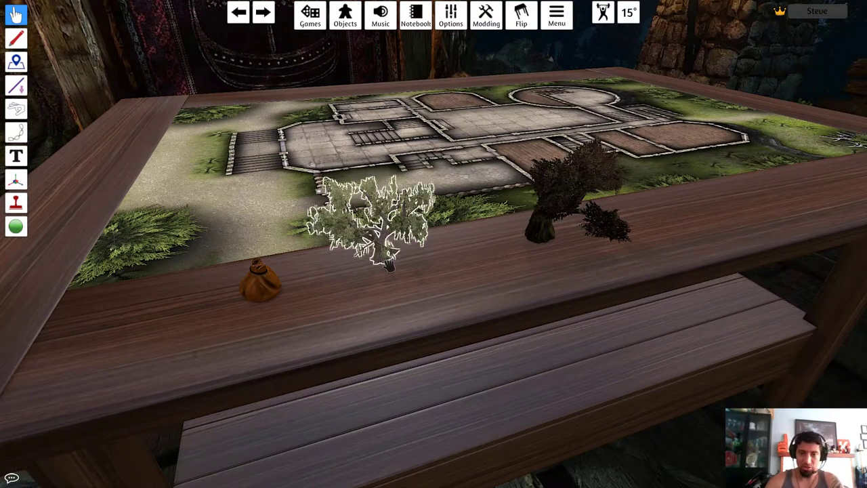
pyautogui.hotkey('ctrl', 'c')
pyautogui.hotkey('ctrl', 'v')
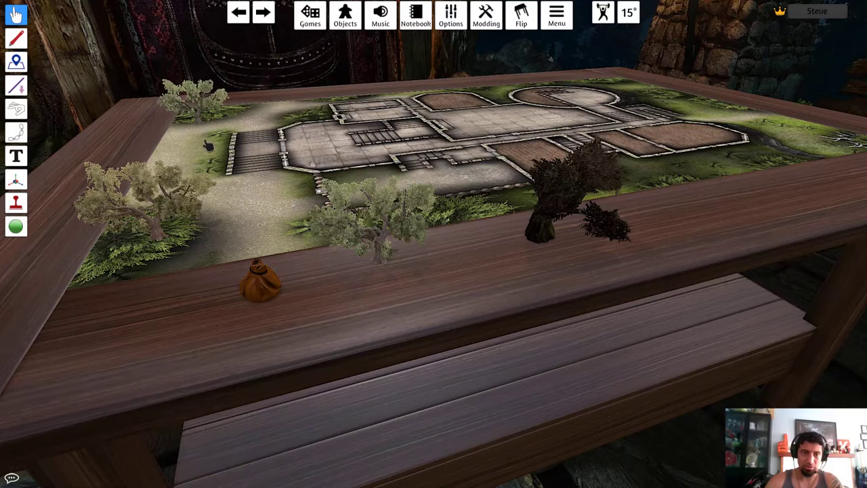
pyautogui.moveTo(269, 126)
pyautogui.mouseDown(button='right')
pyautogui.moveTo(239, 193)
pyautogui.moveTo(275, 135)
pyautogui.mouseUp(button='right')
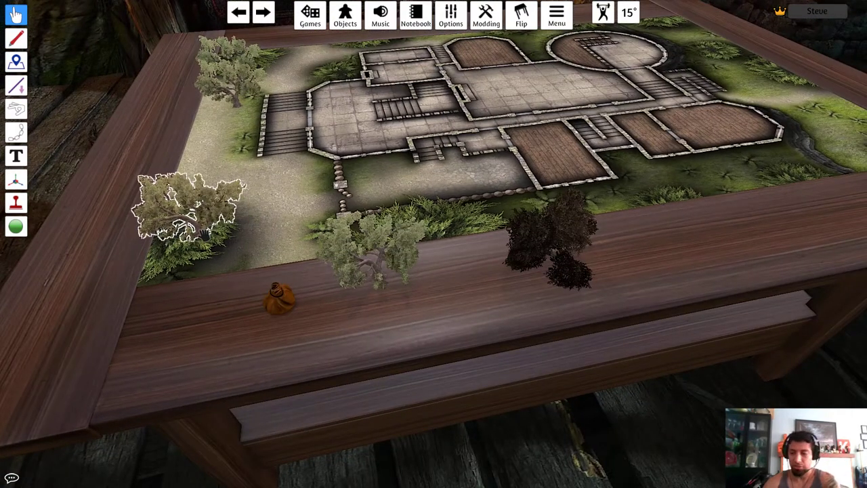
# Step: Enlarge the tree copy over the shrub at the map's front corner
pyautogui.press('+')
pyautogui.press('+')
pyautogui.press('+')
pyautogui.press('+')
pyautogui.press('+')
pyautogui.press('+')
pyautogui.press('+')
pyautogui.press('+')
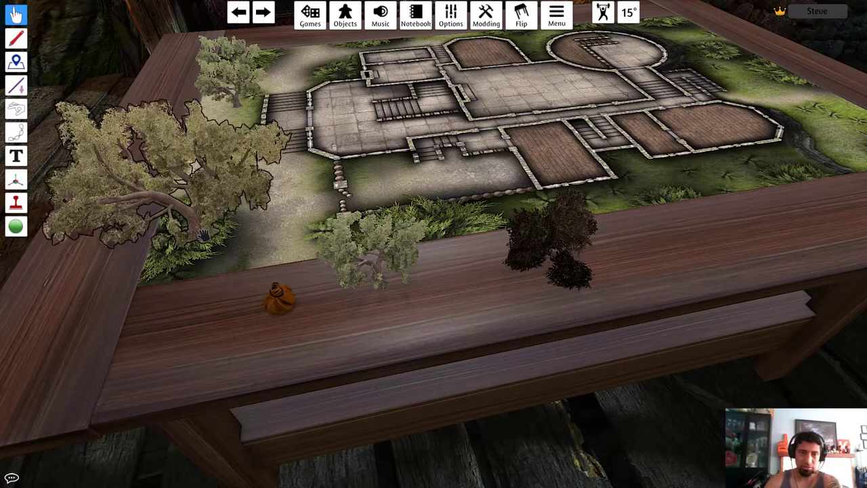
# Step: Shrink the tree copy over the front corner shrub to roughly the shrub's width
pyautogui.press('-')
pyautogui.press('-')
pyautogui.press('-')
pyautogui.press('-')
pyautogui.press('-')
pyautogui.press('-')
pyautogui.press('-')
pyautogui.press('-')
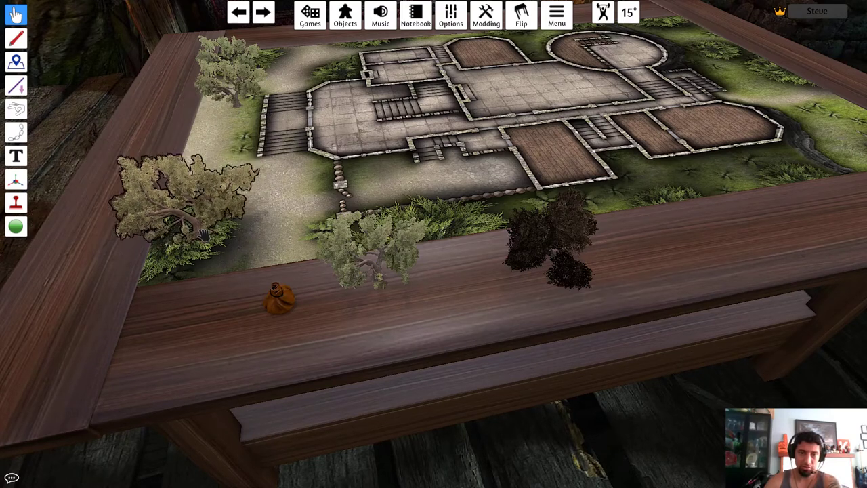
# Step: Adjust the shrunken tree's position over the front corner shrub and lock it in place
pyautogui.press('l')
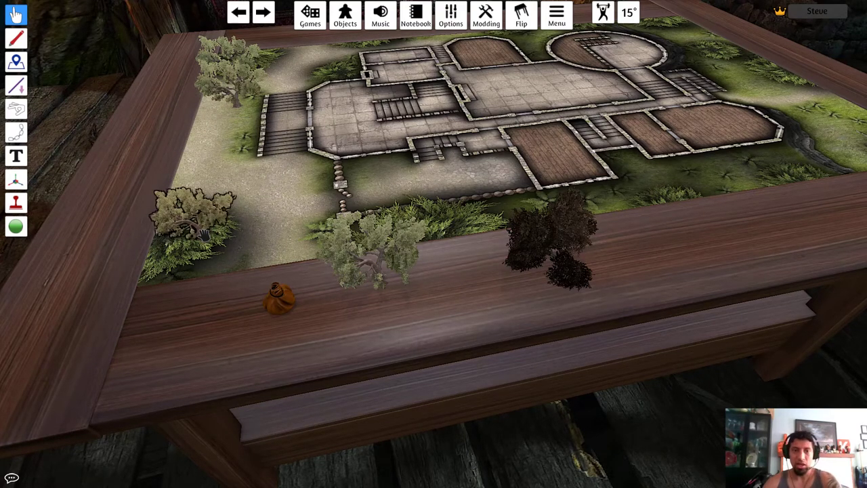
pyautogui.moveTo(212, 264); pyautogui.dragTo(255, 220, button='right')
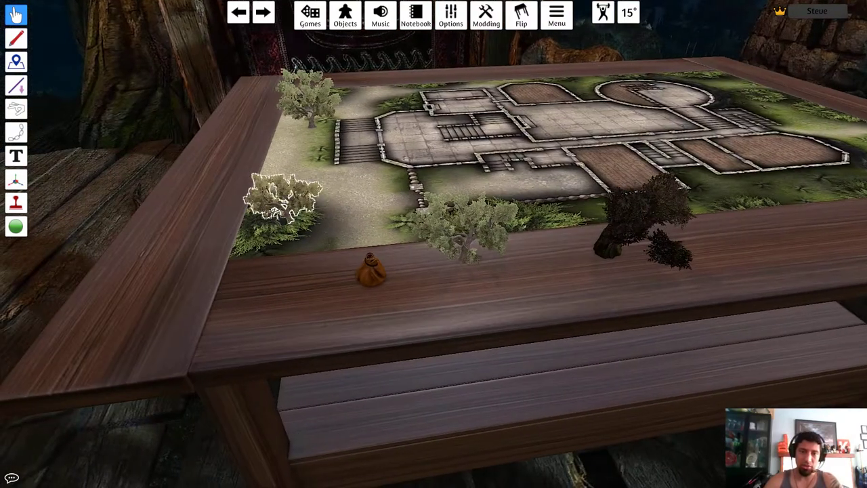
pyautogui.press('Delete')
pyautogui.moveTo(366, 273); pyautogui.dragTo(275, 225)
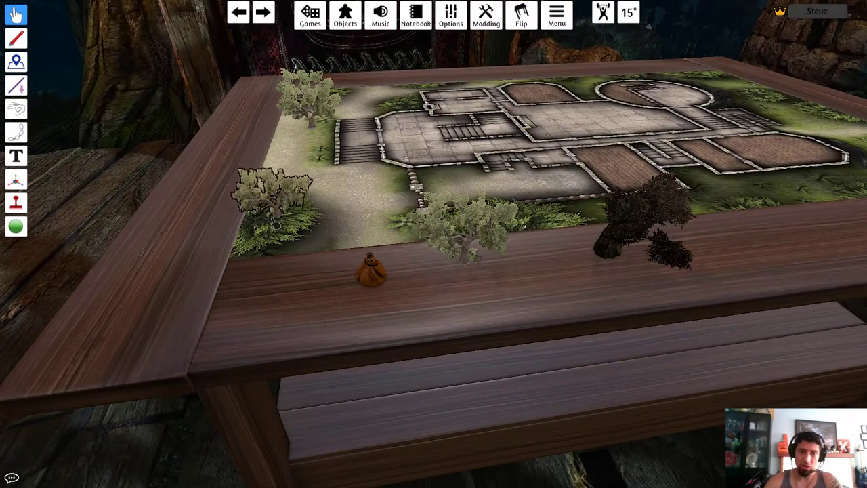
# Step: Inspect the tree over the front corner shrub up close and from different angles
pyautogui.press('a')
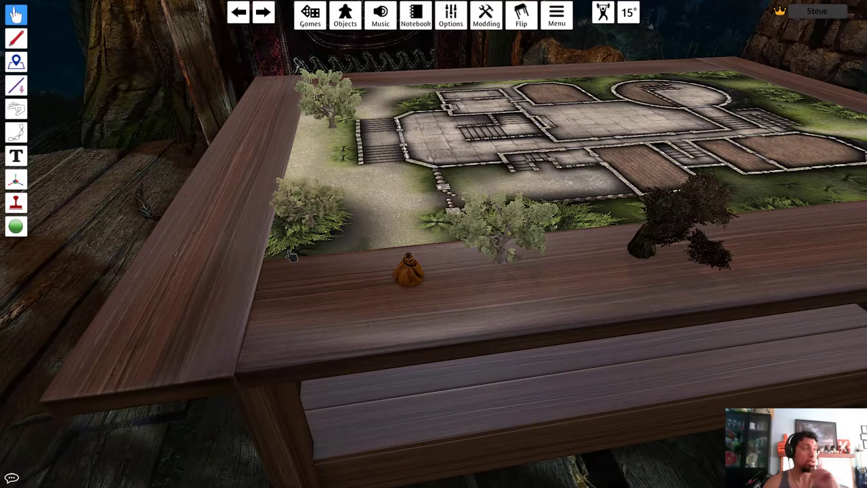
pyautogui.scroll(2, 291, 256)
pyautogui.moveTo(291, 257); pyautogui.dragTo(316, 255, button='right')
pyautogui.press('a')
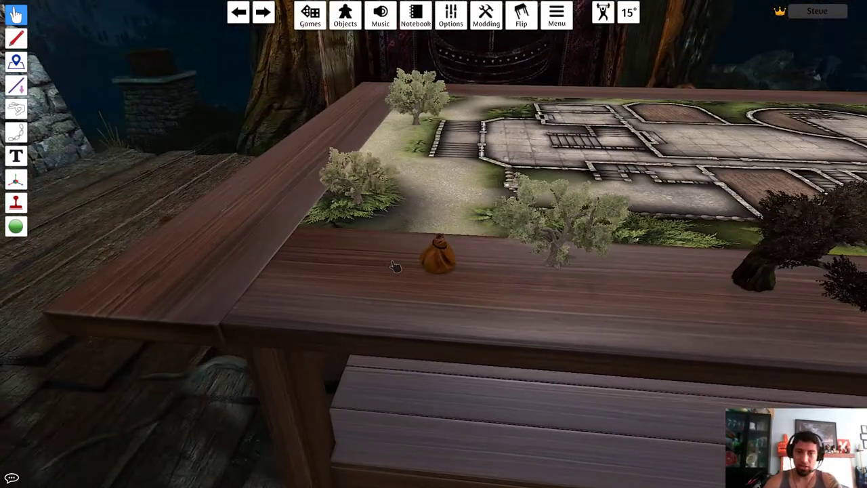
pyautogui.press('w')
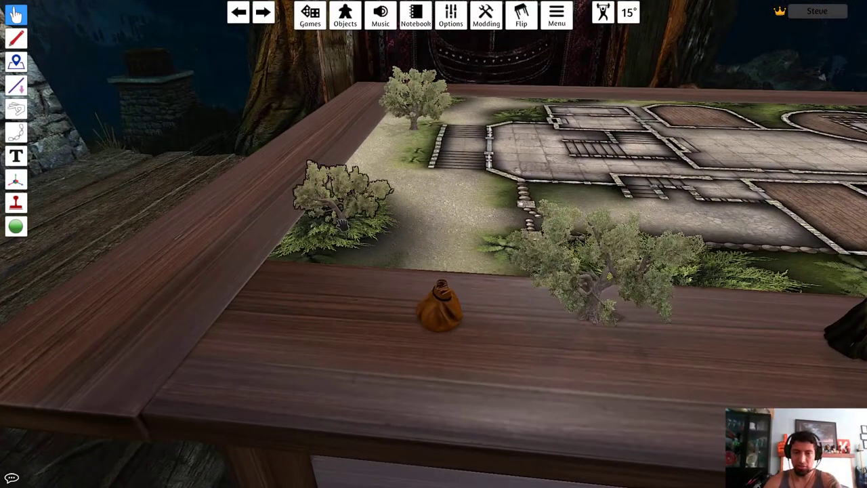
pyautogui.moveTo(379, 255); pyautogui.dragTo(427, 257, button='right')
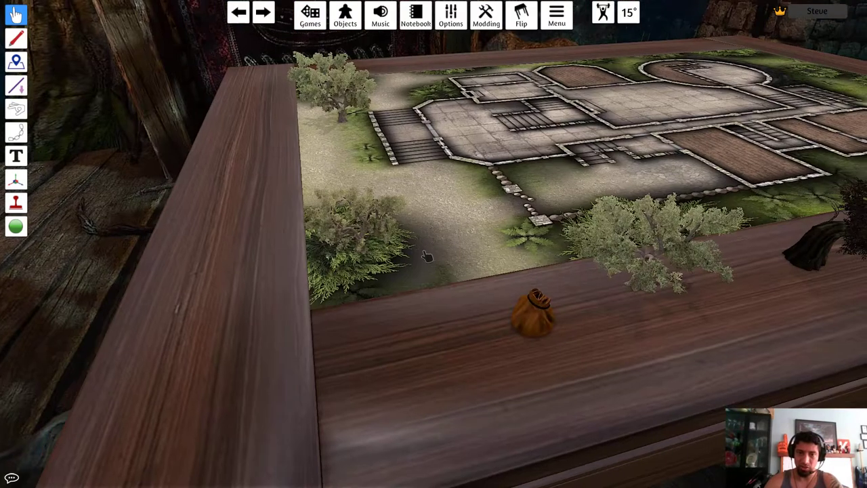
pyautogui.rightClick(368, 255)
pyautogui.click(413, 210)
# Step: Review the toggle options available for the tree over the front corner shrub
pyautogui.moveTo(630, 220)
pyautogui.mouseDown(button='right')
pyautogui.moveTo(576, 220)
pyautogui.moveTo(627, 224)
pyautogui.mouseUp(button='right')
pyautogui.press('s')
pyautogui.press('a')
pyautogui.press('w')
pyautogui.press('d')
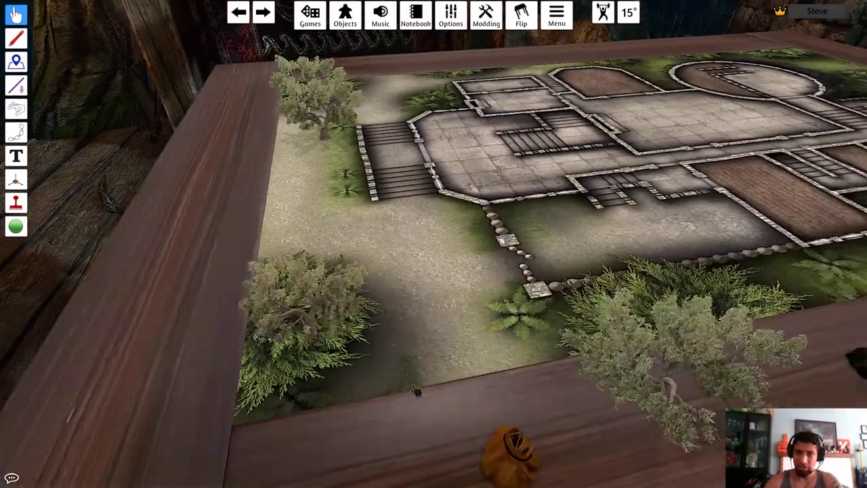
pyautogui.press('s')
pyautogui.moveTo(338, 368); pyautogui.dragTo(304, 372, button='right')
pyautogui.press('a')
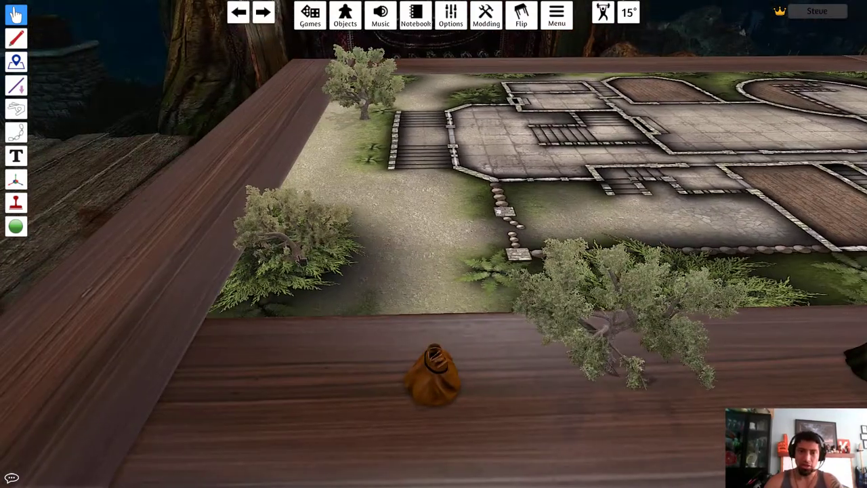
pyautogui.rightClick(298, 262)
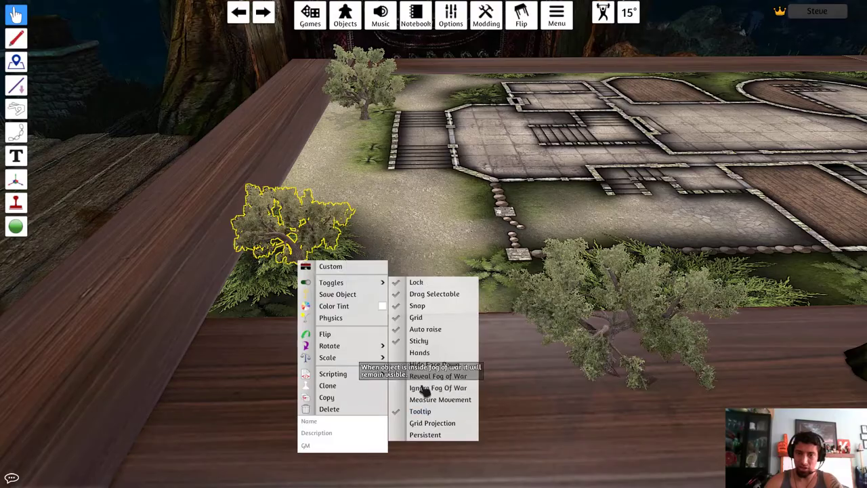
pyautogui.click(392, 227)
# Step: Examine the manor map and its placed trees from several sides, both up close and from a distance
pyautogui.moveTo(391, 227); pyautogui.dragTo(583, 242, button='right')
pyautogui.press('d')
pyautogui.press('a')
pyautogui.scroll(3, 410, 261)
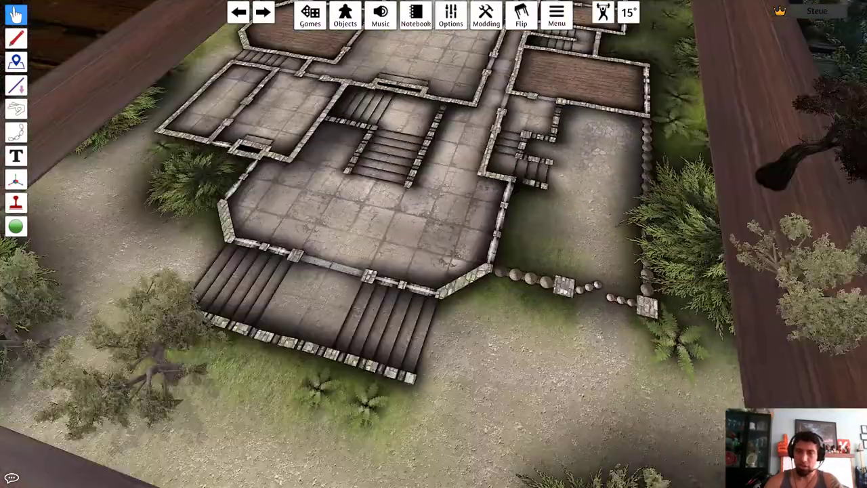
pyautogui.press('w')
pyautogui.press('d')
pyautogui.scroll(-3, 244, 222)
pyautogui.moveTo(244, 222); pyautogui.dragTo(431, 211, button='right')
pyautogui.press('a')
pyautogui.scroll(3, 431, 211)
pyautogui.scroll(-5, 429, 212)
pyautogui.scroll(5, 284, 233)
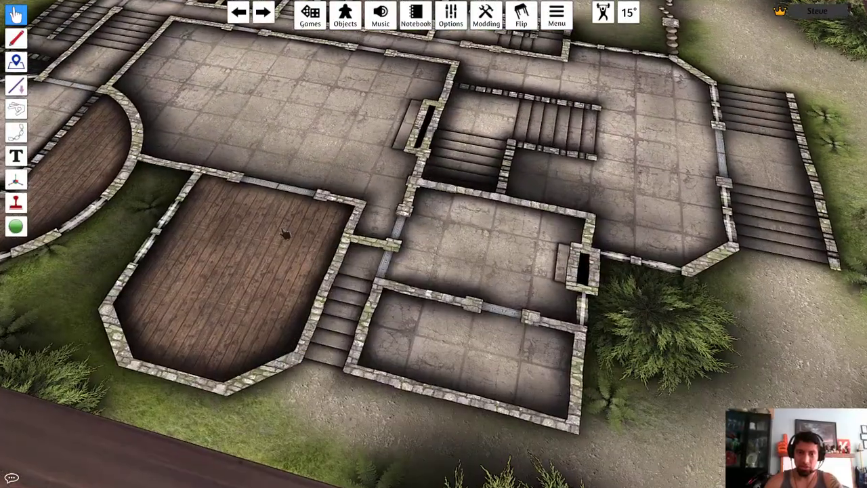
pyautogui.moveTo(509, 283); pyautogui.dragTo(337, 286, button='right')
pyautogui.scroll(-3, 434, 294)
pyautogui.moveTo(434, 294); pyautogui.dragTo(403, 187, button='right')
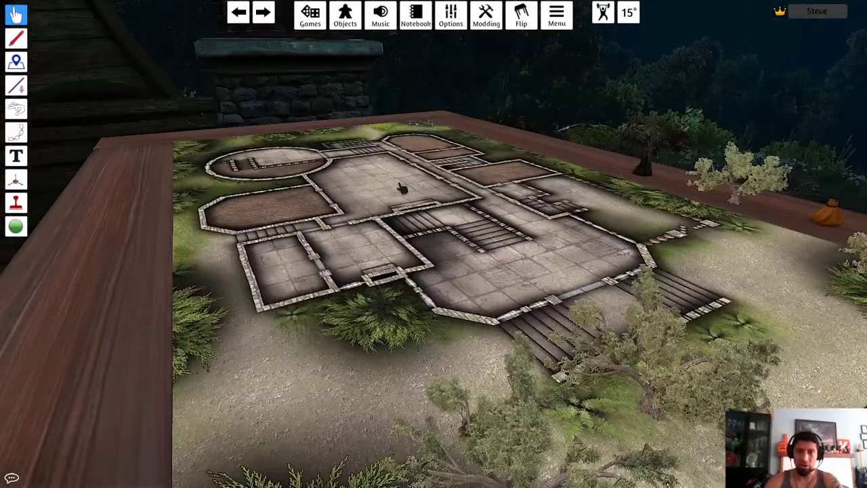
# Step: Load the RPG game from the Classic games collection
pyautogui.click(343, 18)
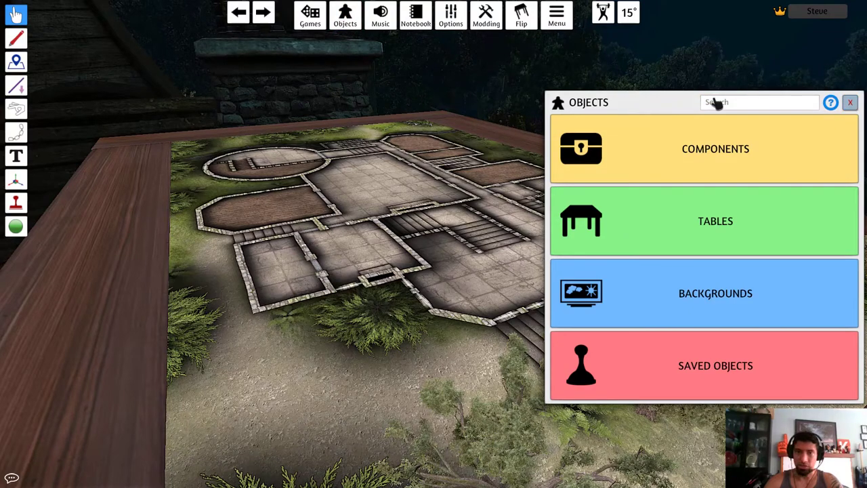
pyautogui.click(852, 102)
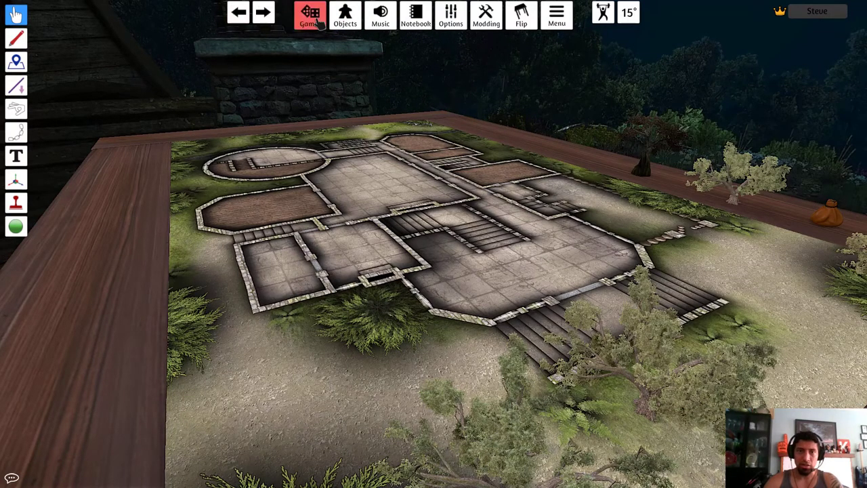
pyautogui.click(319, 20)
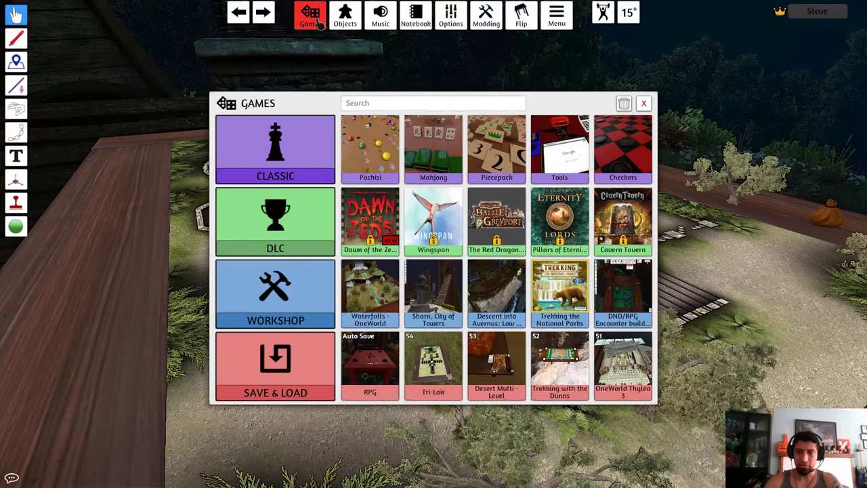
pyautogui.click(296, 149)
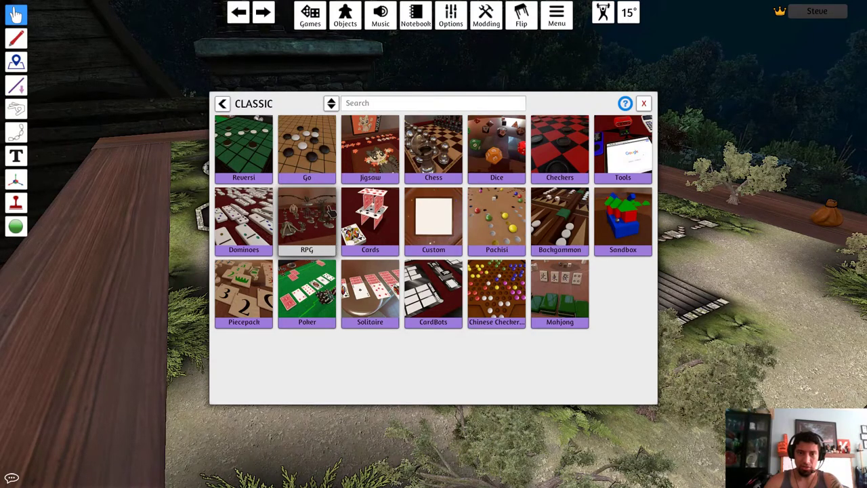
pyautogui.click(330, 212)
# Step: Examine the RPG figures, walls, tables and barrels on the manor map from several distances
pyautogui.moveTo(332, 213); pyautogui.dragTo(325, 237, button='right')
pyautogui.moveTo(542, 244); pyautogui.dragTo(242, 288, button='right')
pyautogui.scroll(3, 406, 248)
pyautogui.press('w')
pyautogui.moveTo(374, 296); pyautogui.dragTo(407, 335)
pyautogui.scroll(-5, 407, 336)
pyautogui.press('s')
pyautogui.press('a')
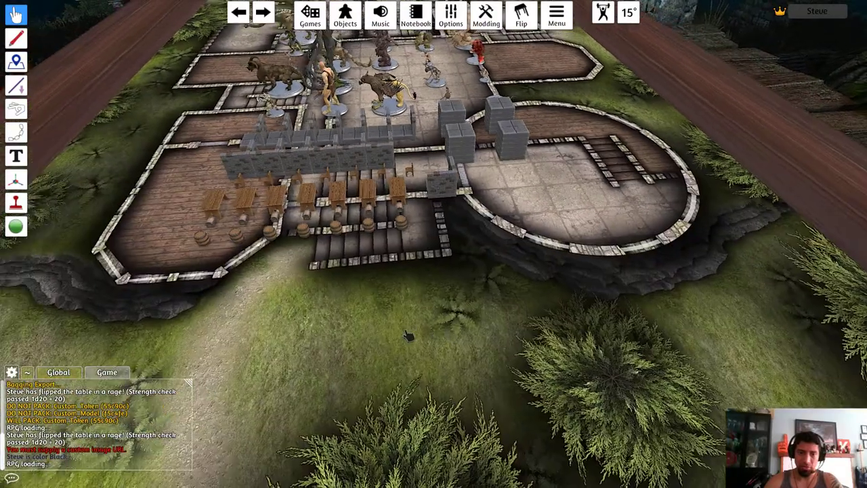
pyautogui.scroll(4, 400, 329)
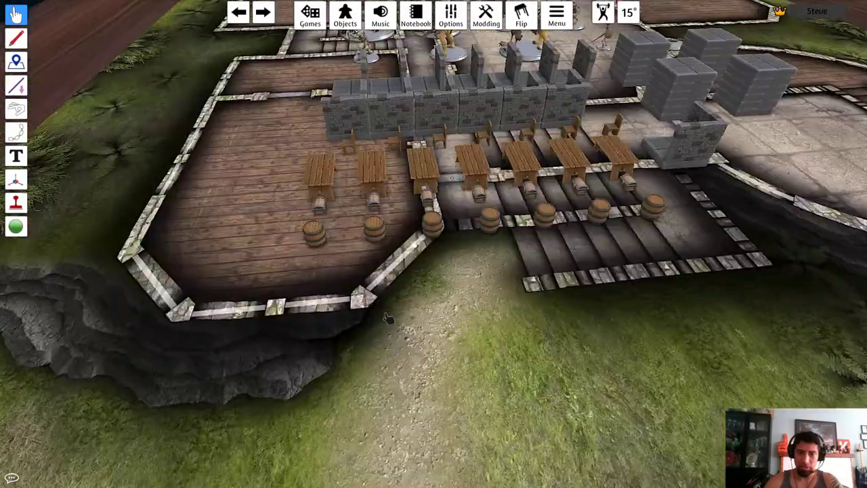
# Step: Delete the row of tables with the barrels, small chests and nearby chairs from the manor map
pyautogui.moveTo(195, 162); pyautogui.dragTo(704, 364)
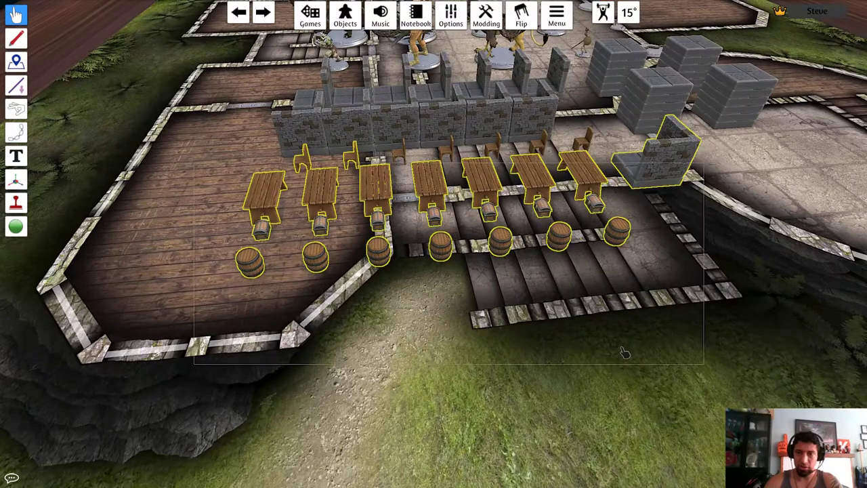
pyautogui.scroll(-3, 625, 351)
pyautogui.press('Delete')
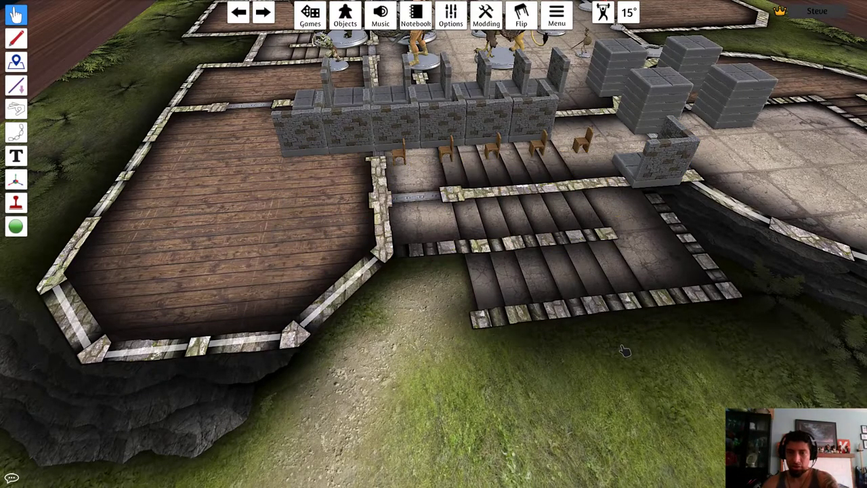
# Step: Delete the two rows of stone wall tiles and the remaining chairs around the front stairs
pyautogui.scroll(-2, 623, 349)
pyautogui.scroll(5, 622, 366)
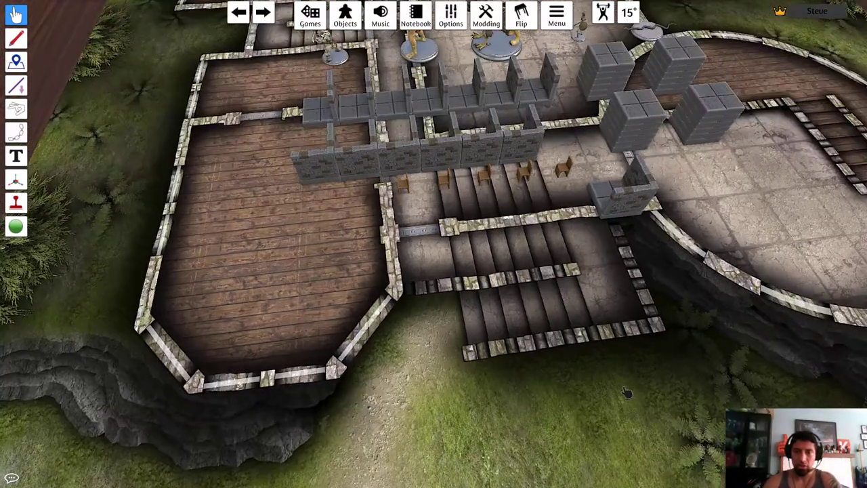
pyautogui.press('w')
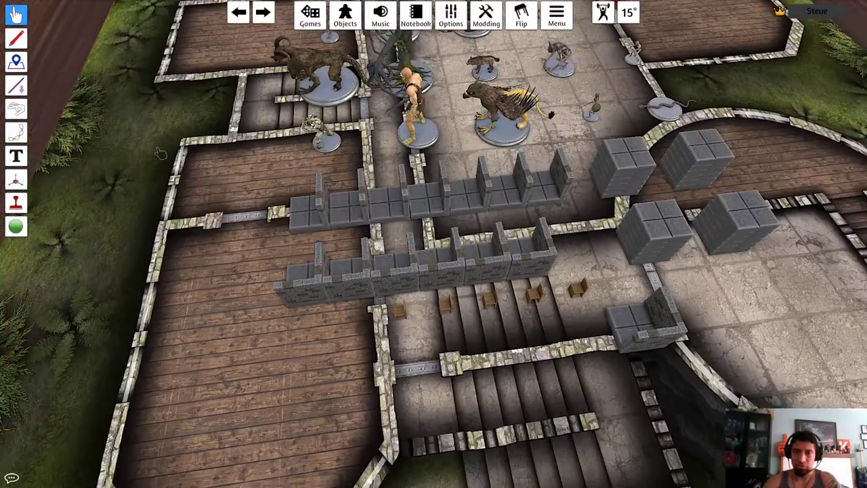
pyautogui.moveTo(226, 194); pyautogui.dragTo(220, 182, button='right')
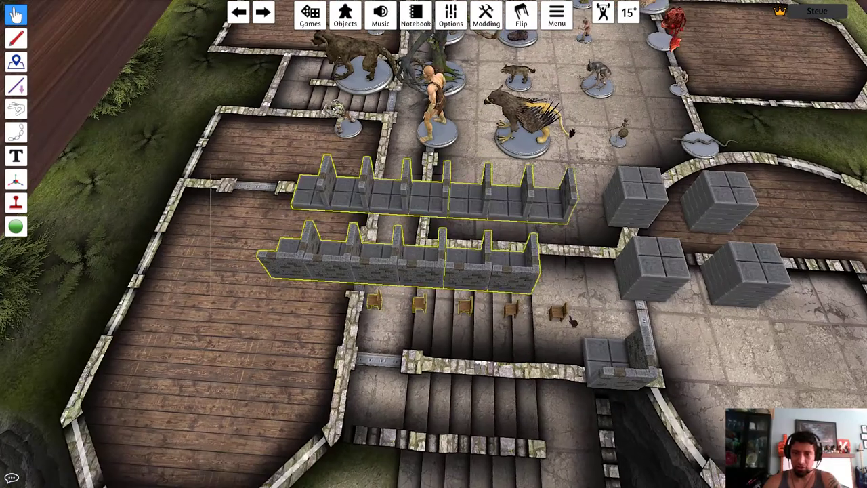
pyautogui.scroll(-3, 584, 340)
pyautogui.press('Delete')
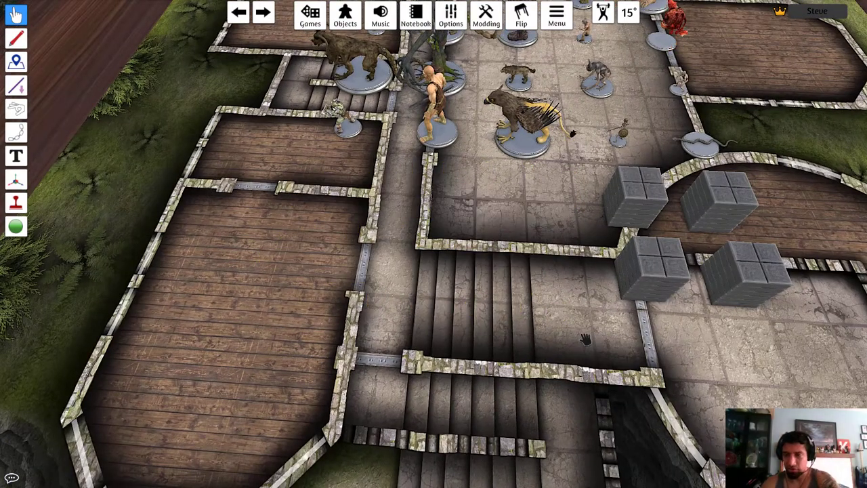
# Step: Search the objects for "wall" and place the Grey Wall at the edge of the main hall above the stairs
pyautogui.scroll(4, 615, 325)
pyautogui.moveTo(615, 325); pyautogui.dragTo(683, 281, button='right')
pyautogui.press('w')
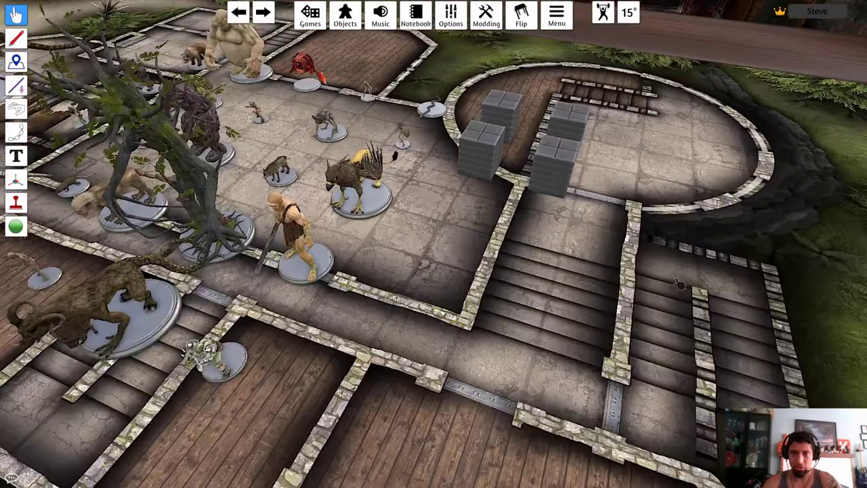
pyautogui.press('d')
pyautogui.click(345, 19)
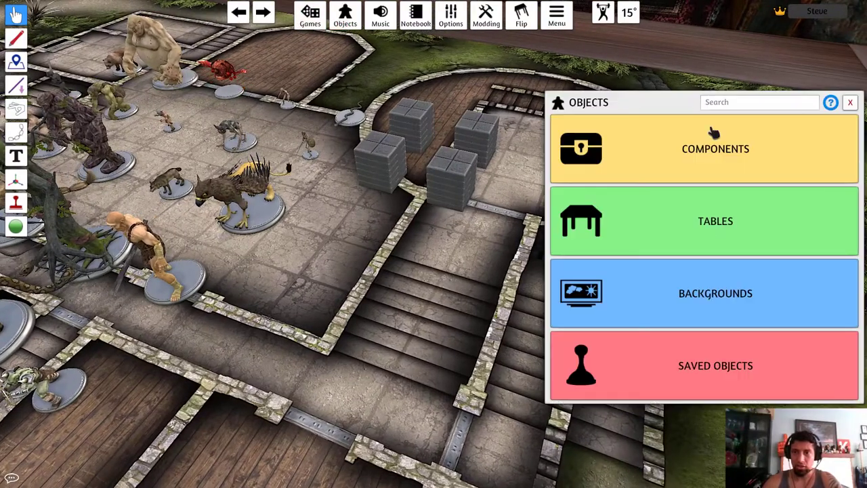
pyautogui.click(730, 106)
pyautogui.write('wo')
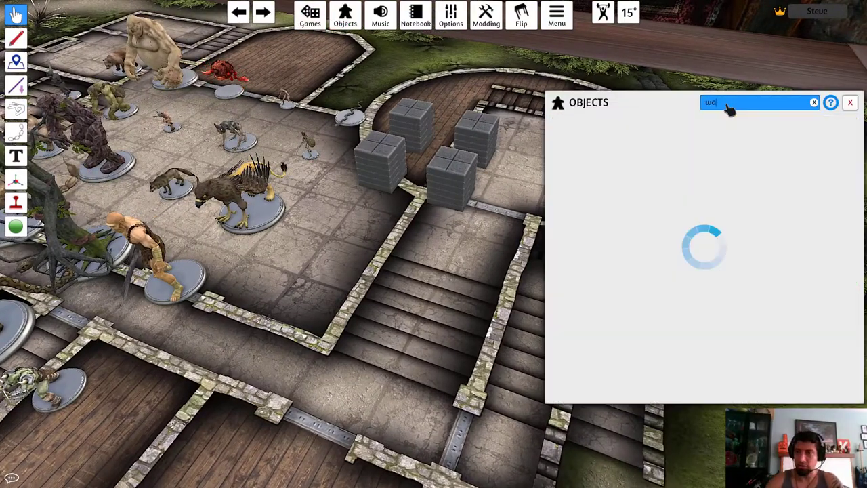
pyautogui.write('ll')
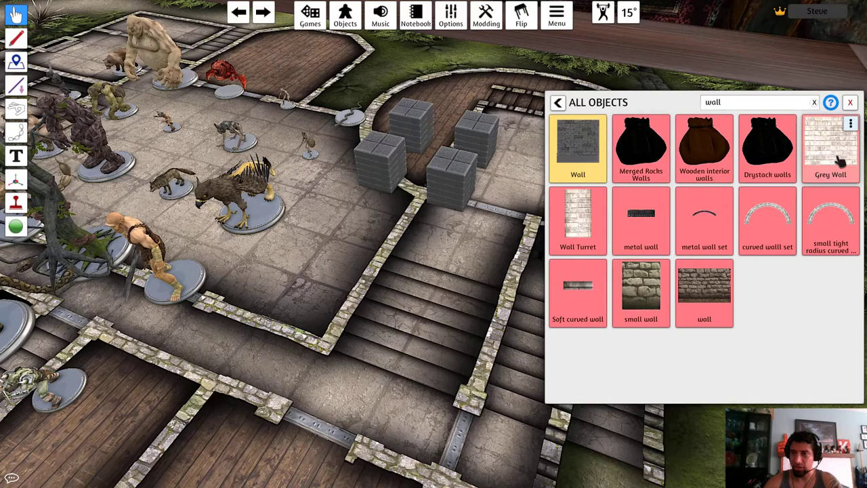
pyautogui.moveTo(840, 161); pyautogui.dragTo(329, 310)
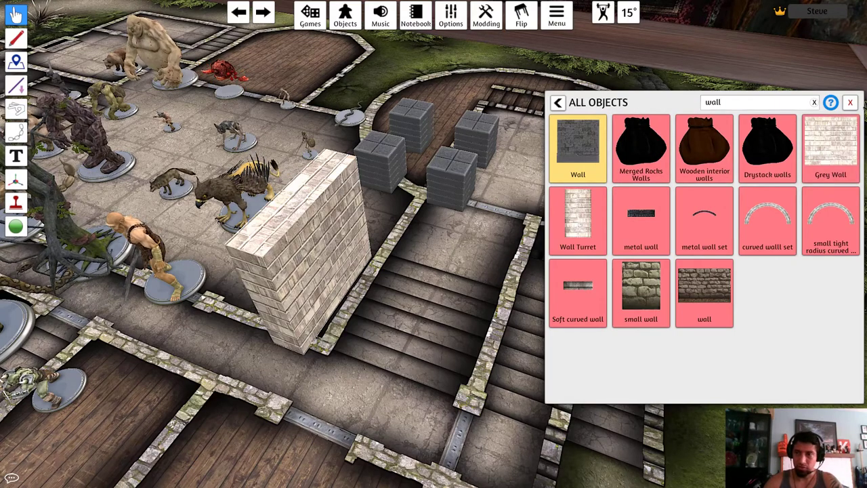
pyautogui.click(851, 103)
# Step: Delete the four stacks of grey floor tiles beside the round room
pyautogui.moveTo(589, 152); pyautogui.dragTo(399, 187, button='right')
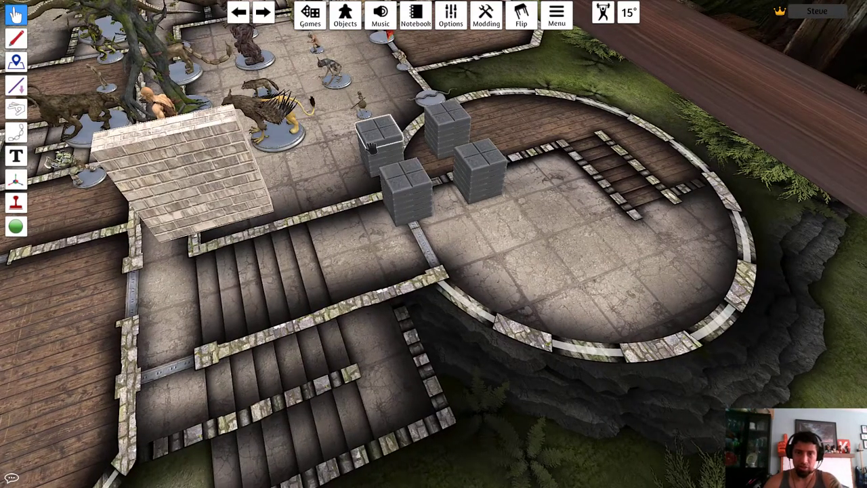
pyautogui.moveTo(518, 189); pyautogui.dragTo(339, 133)
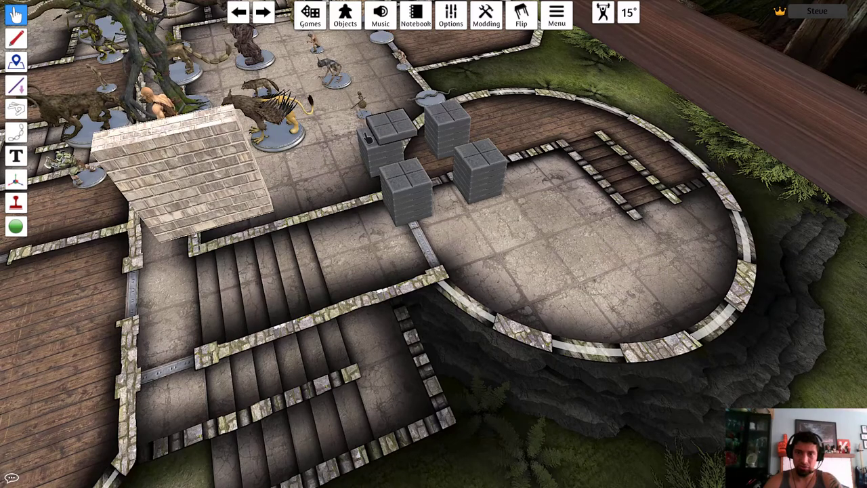
pyautogui.moveTo(389, 186); pyautogui.dragTo(342, 248, button='right')
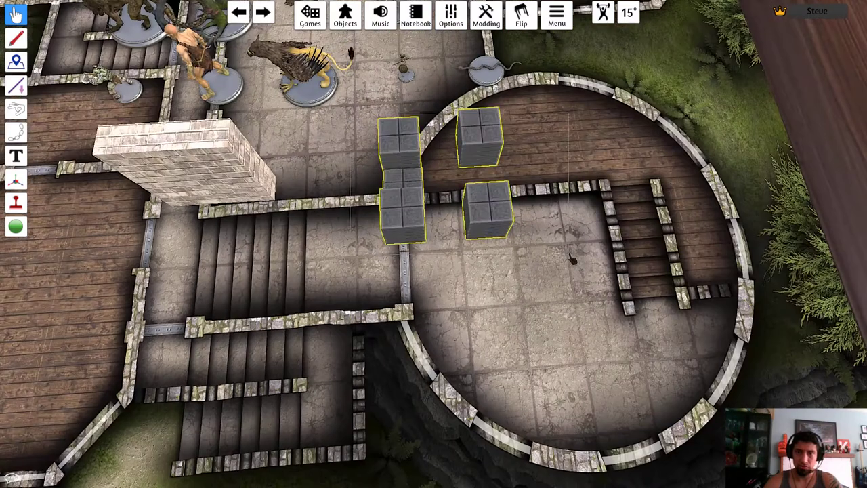
pyautogui.press('Delete')
# Step: Delete all the RPG figures from the manor map, keeping the grey wall
pyautogui.scroll(-3, 431, 287)
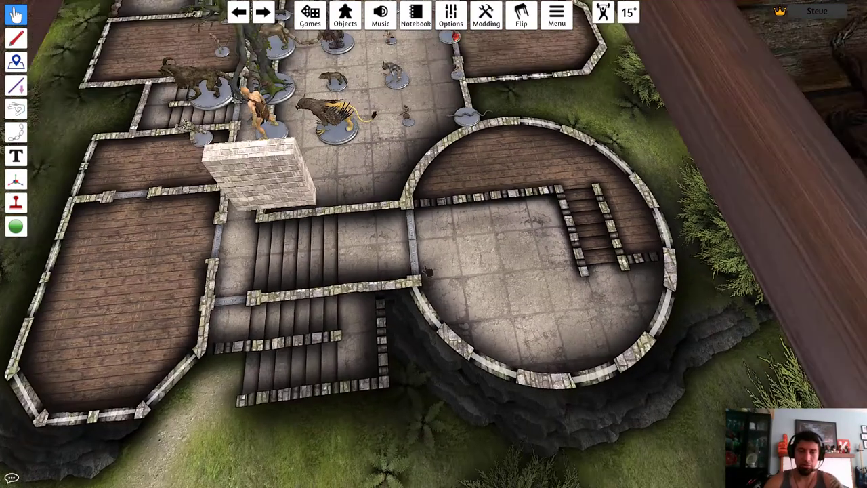
pyautogui.moveTo(430, 285); pyautogui.dragTo(413, 289, button='right')
pyautogui.press('w')
pyautogui.scroll(-2, 413, 288)
pyautogui.scroll(-3, 414, 288)
pyautogui.press('w')
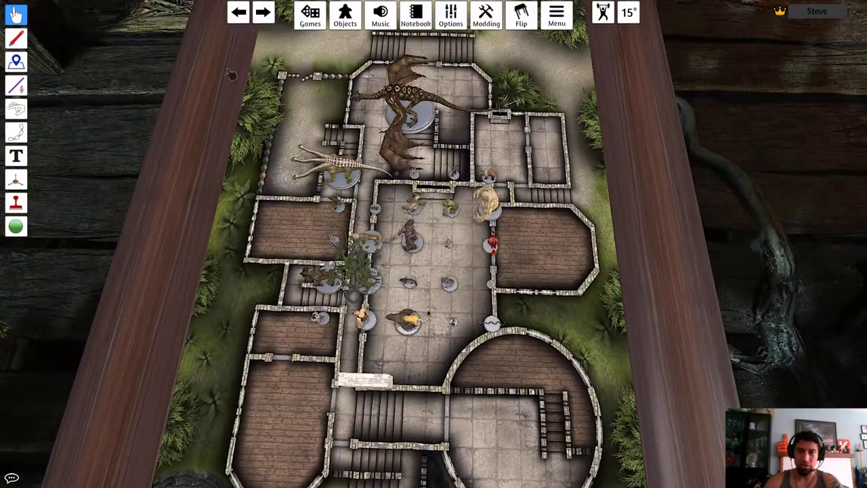
pyautogui.moveTo(224, 72); pyautogui.dragTo(631, 356)
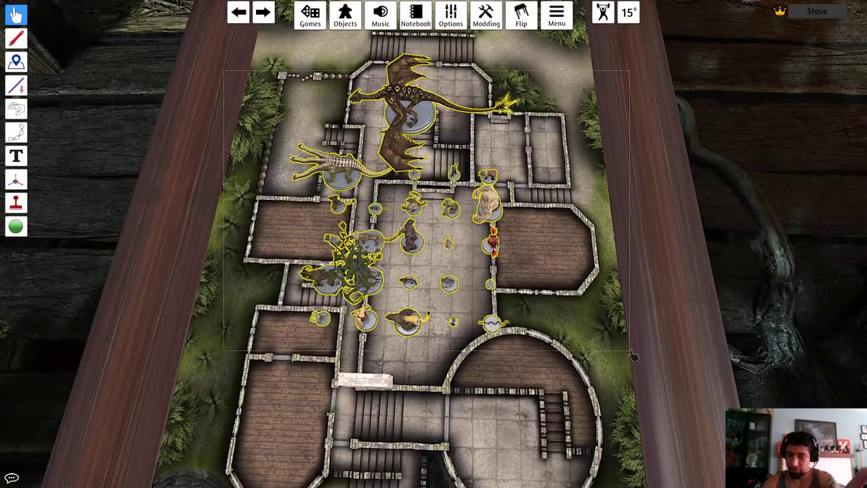
pyautogui.press('Delete')
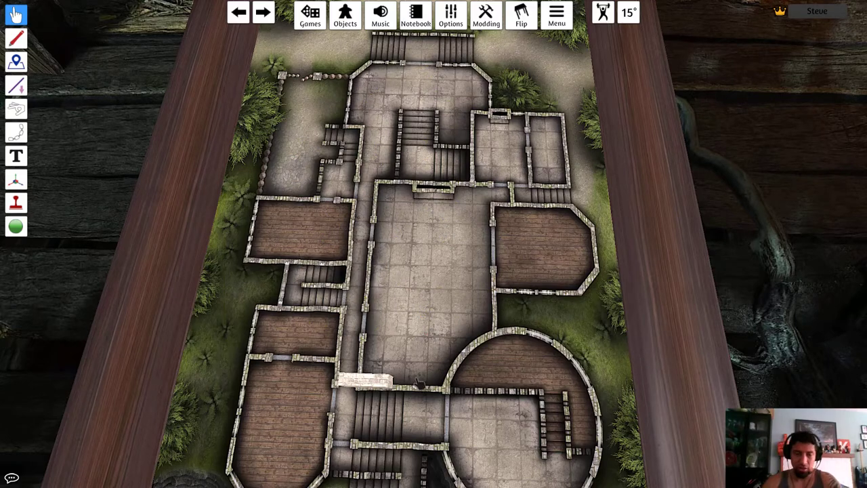
# Step: Align the grey wall with the drawn wall line between the main hall and the stairs
pyautogui.scroll(5, 421, 383)
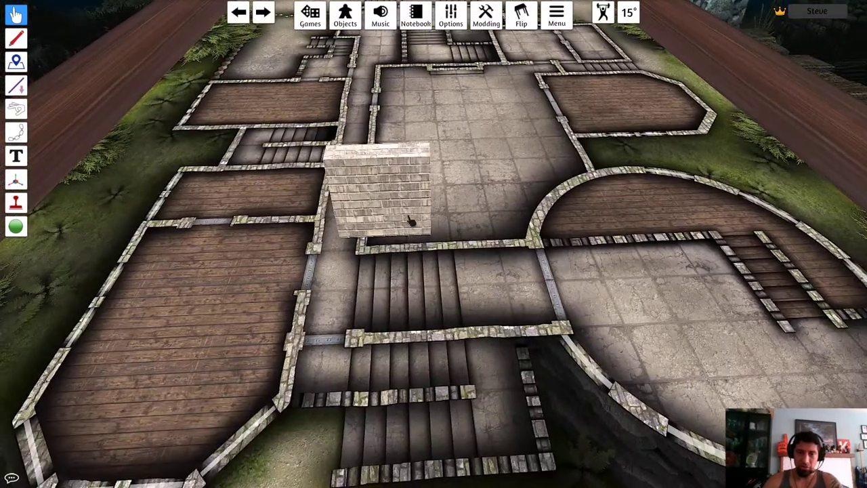
pyautogui.rightClick(410, 221)
pyautogui.moveTo(404, 221); pyautogui.dragTo(417, 230)
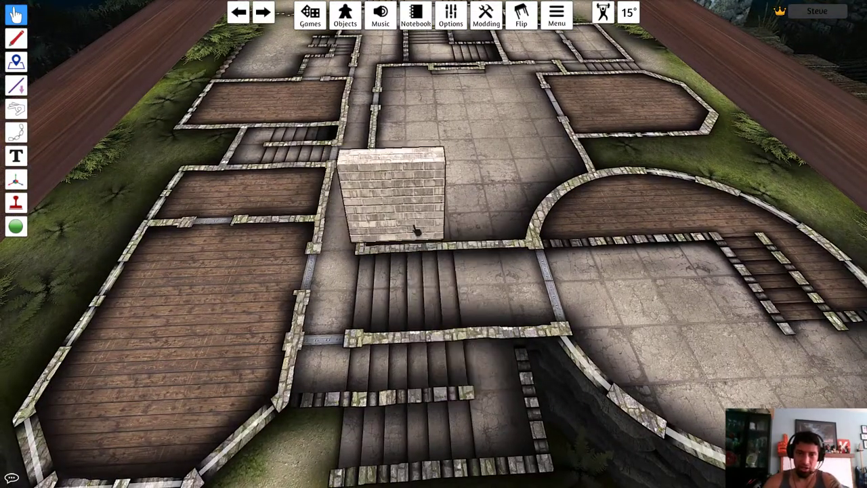
pyautogui.moveTo(578, 286); pyautogui.dragTo(387, 254, button='right')
pyautogui.moveTo(378, 234); pyautogui.dragTo(381, 241)
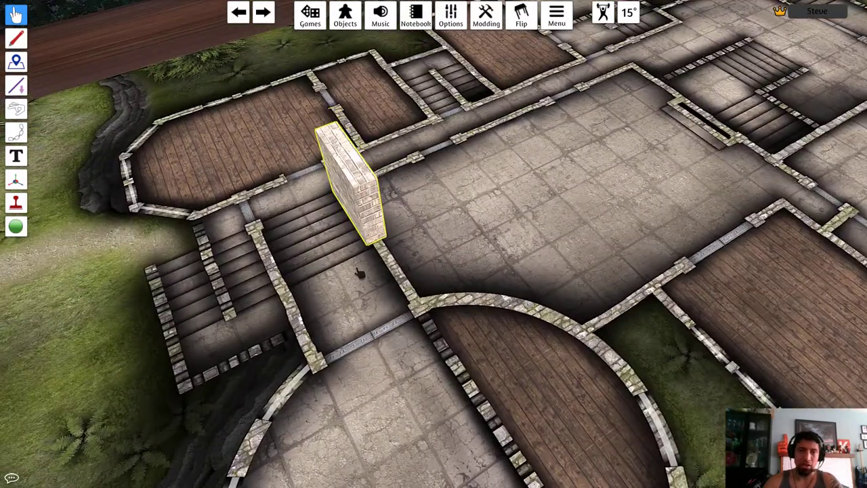
# Step: Thin the grey wall with the scale gizmo to a Z scale of 1.40 to match the drawn wall line
pyautogui.press('a')
pyautogui.press('d')
pyautogui.moveTo(19, 180)
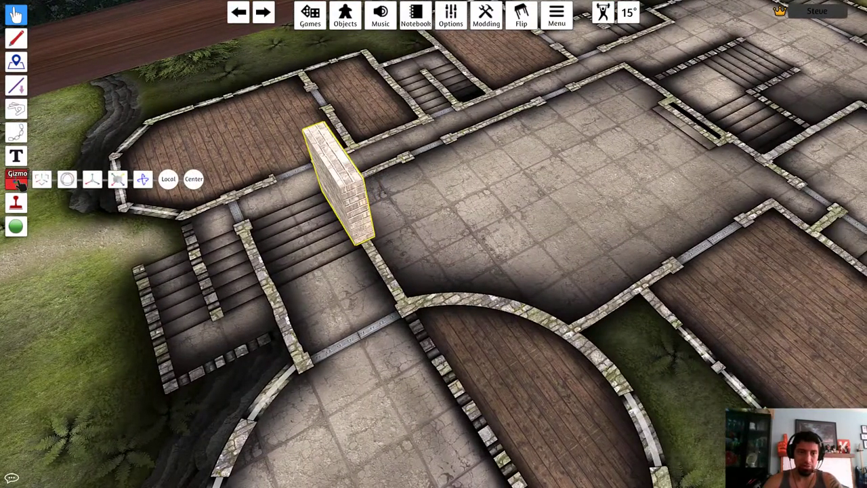
pyautogui.click(120, 180)
pyautogui.press('a')
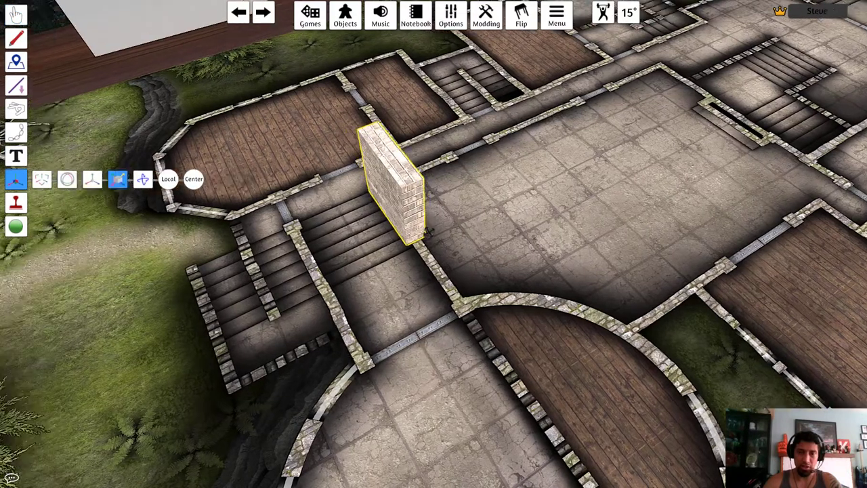
pyautogui.scroll(4, 403, 113)
pyautogui.click(403, 113)
pyautogui.moveTo(553, 141); pyautogui.dragTo(513, 188, button='right')
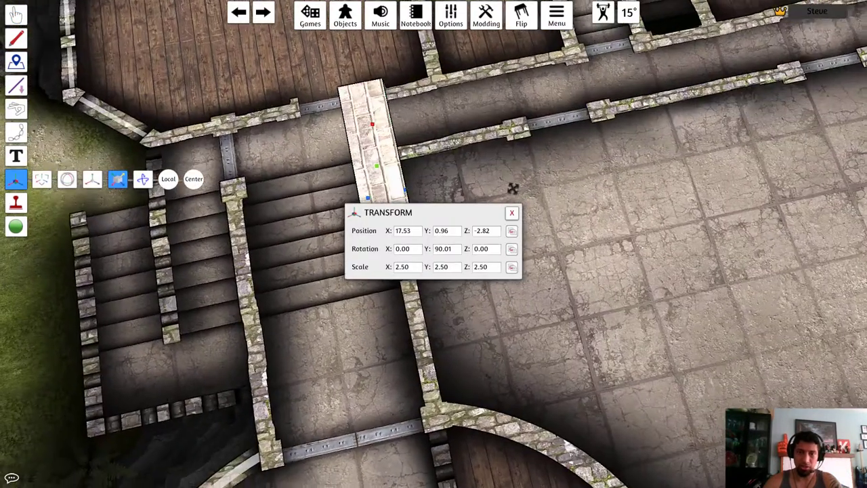
pyautogui.press('s')
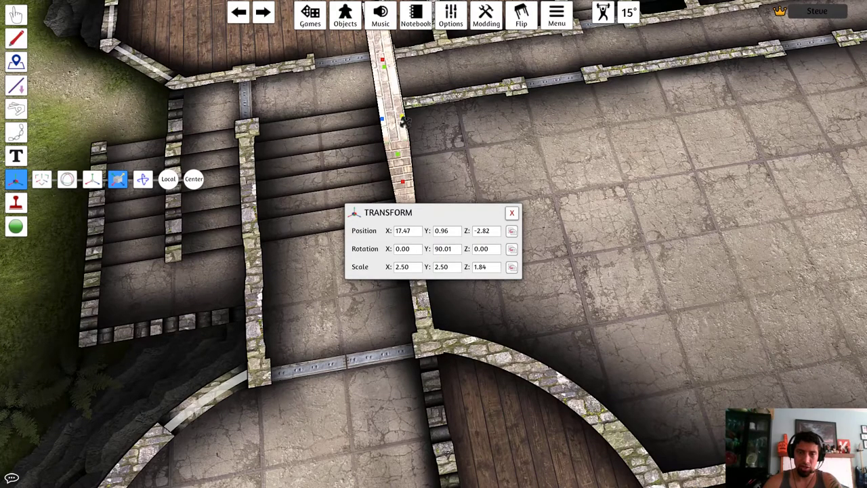
pyautogui.moveTo(646, 79); pyautogui.dragTo(436, 184, button='right')
pyautogui.press('w')
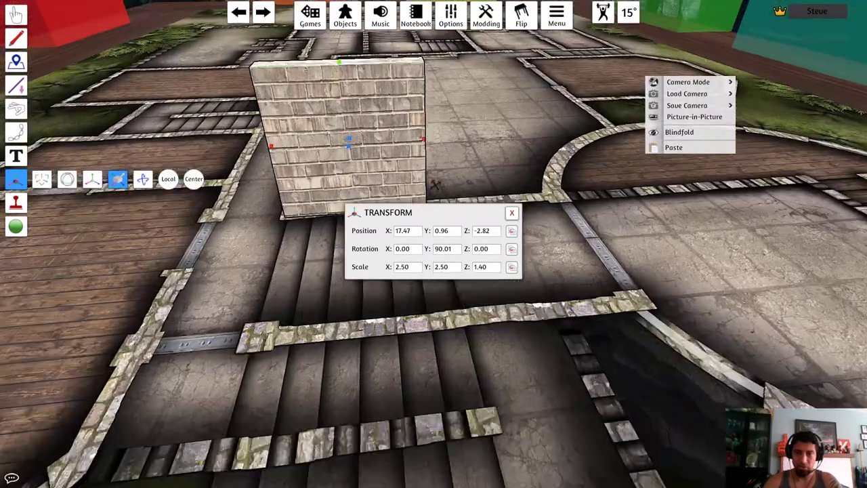
# Step: Stretch the grey wall lengthwise along the hall's edge toward the round room
pyautogui.press('d')
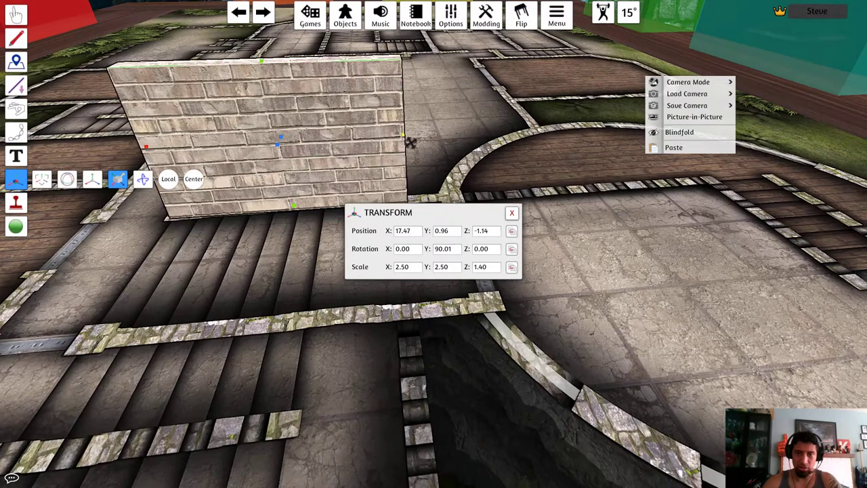
pyautogui.moveTo(653, 184); pyautogui.dragTo(831, 226, button='right')
pyautogui.press('d')
pyautogui.click(513, 213)
# Step: Search the saved objects for "doo" and place the Doors that Open bag in a wooden-floored room
pyautogui.scroll(-5, 525, 218)
pyautogui.press('a')
pyautogui.press('d')
pyautogui.press('a')
pyautogui.press('a')
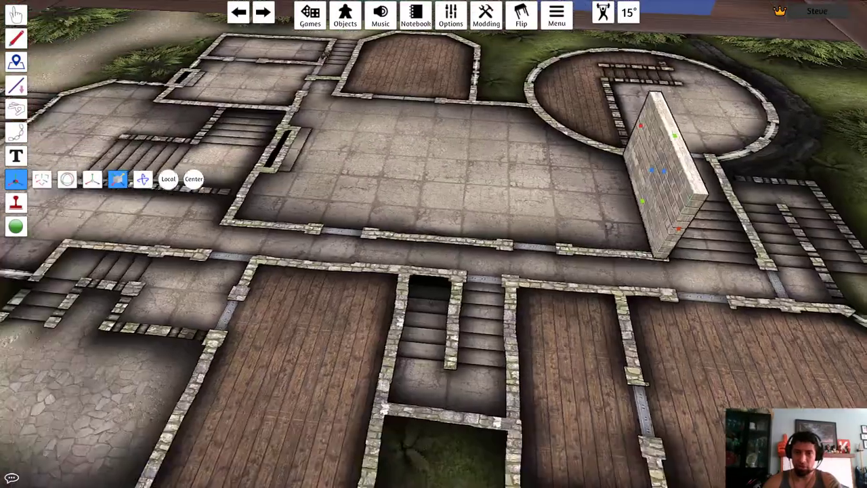
pyautogui.press('d')
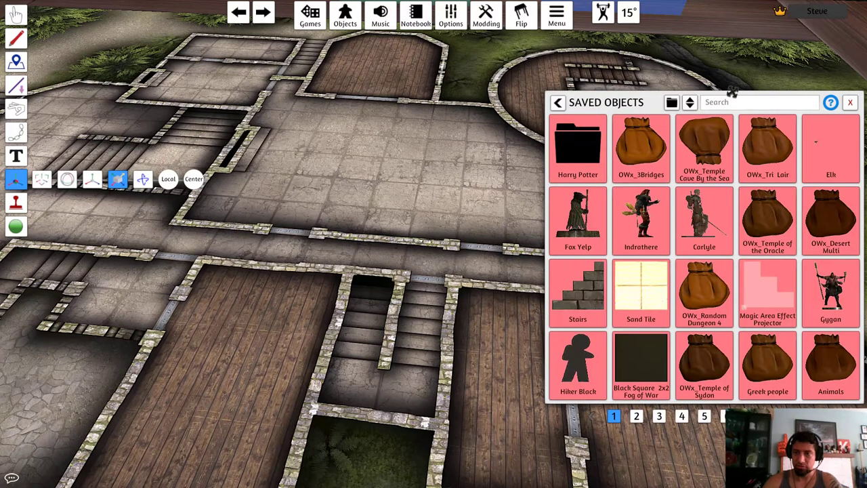
pyautogui.write('do')
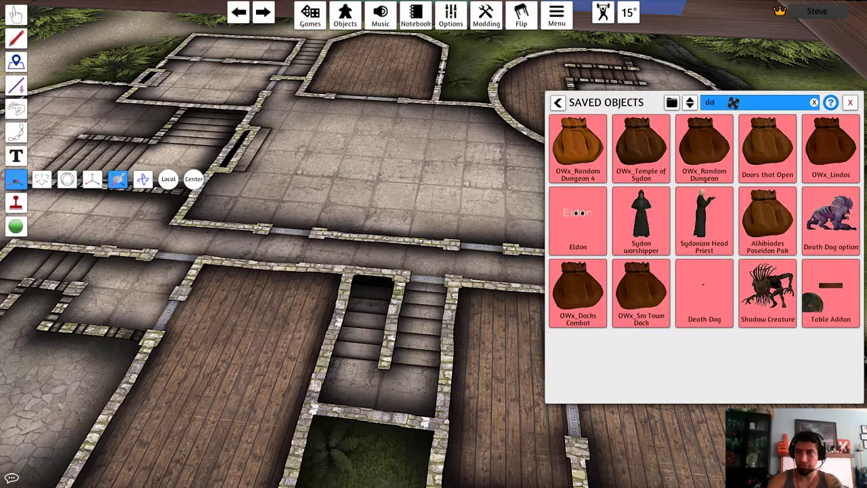
pyautogui.write('o')
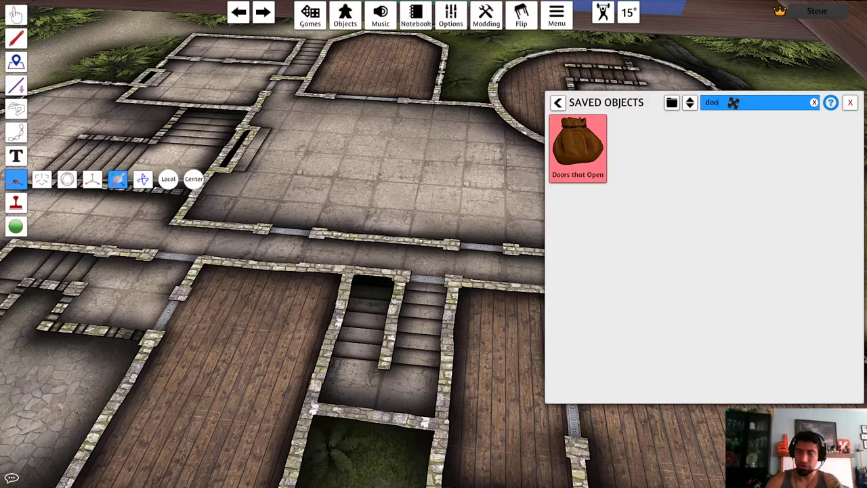
pyautogui.click(16, 13)
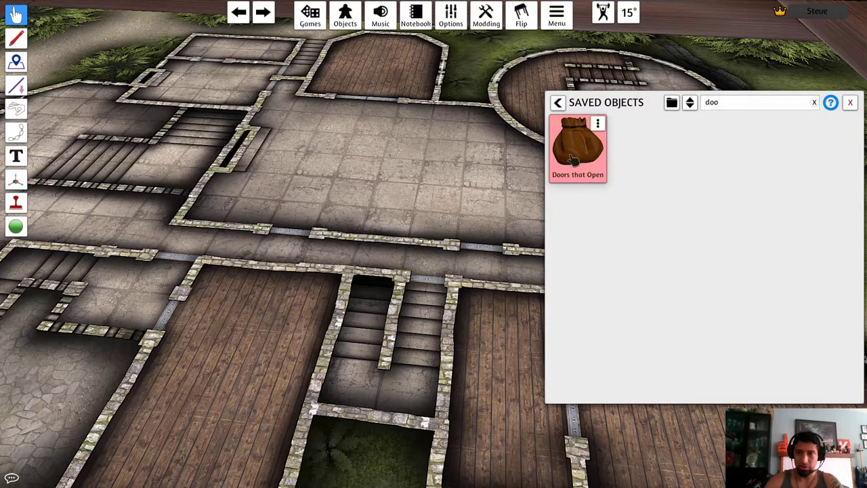
pyautogui.moveTo(590, 136); pyautogui.dragTo(251, 322)
pyautogui.click(851, 104)
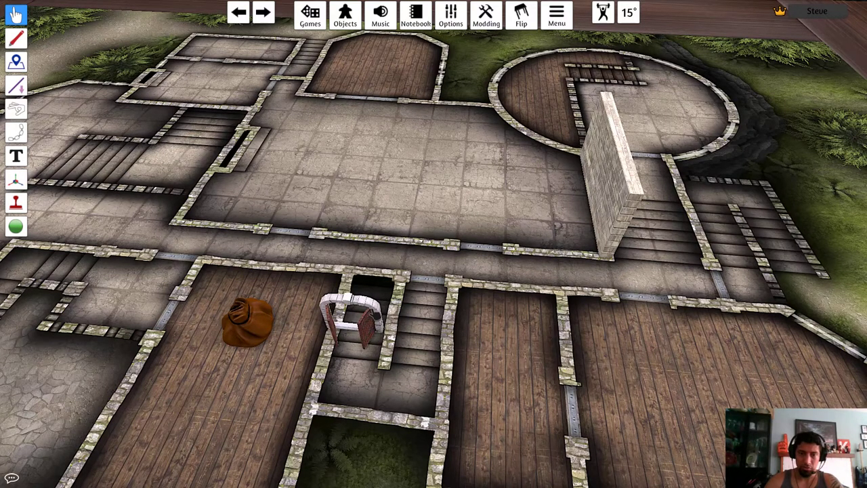
# Step: Move the arched double door into the doorway of the main hall's corridor wall nearest the grey wall
pyautogui.moveTo(376, 338); pyautogui.dragTo(497, 264)
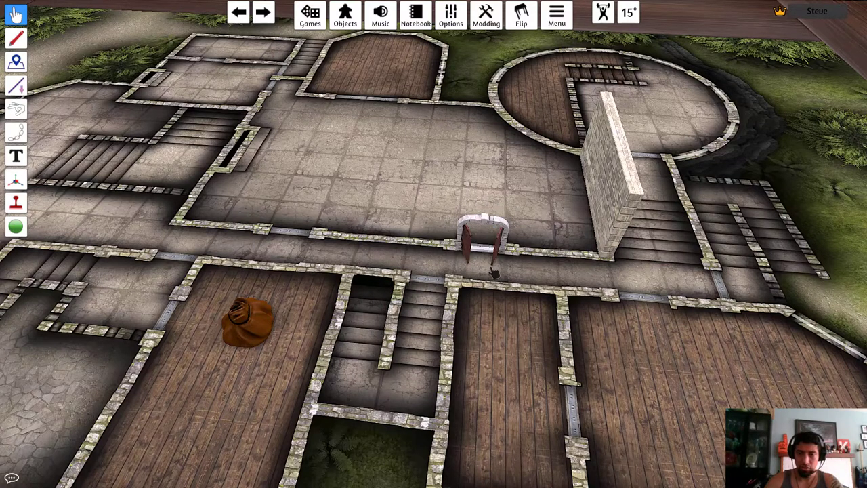
pyautogui.scroll(3, 495, 271)
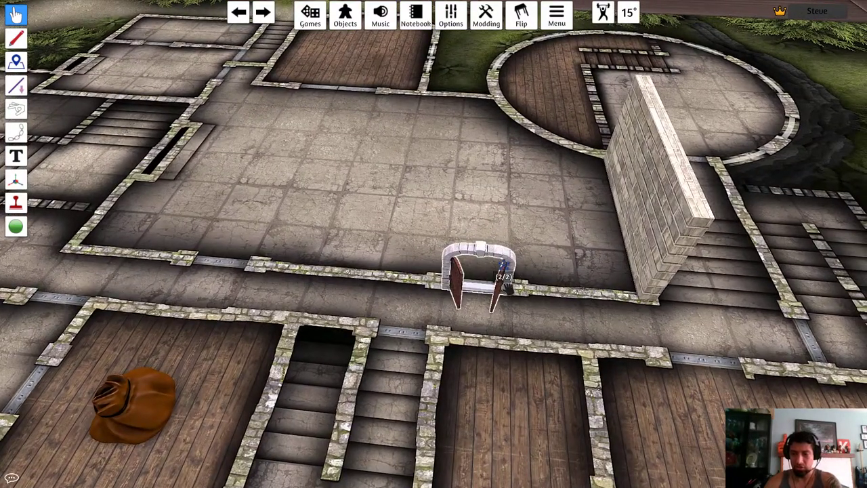
# Step: Enlarge the arched double door to fill the main hall's doorway and switch it to its closed state
pyautogui.moveTo(508, 290); pyautogui.dragTo(511, 284)
pyautogui.press('+')
pyautogui.press('+')
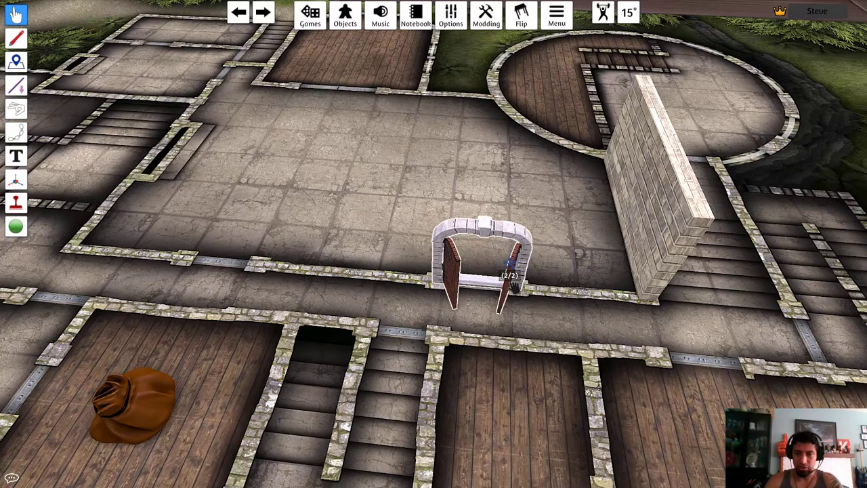
pyautogui.press('1')
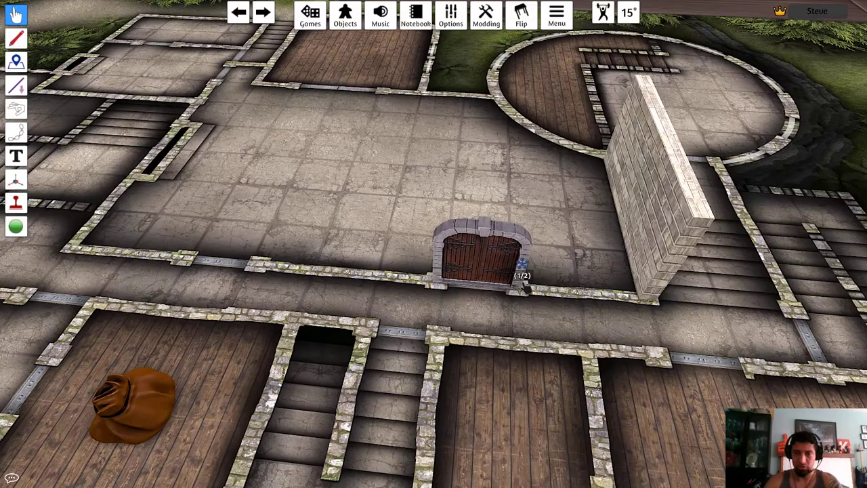
# Step: Search the saved objects for "trees" and place the Trees and Plants bag on the table's wooden edge
pyautogui.moveTo(525, 288); pyautogui.dragTo(844, 259, button='right')
pyautogui.press('d')
pyautogui.scroll(-3, 702, 325)
pyautogui.scroll(3, 843, 259)
pyautogui.press('d')
pyautogui.scroll(-5, 842, 261)
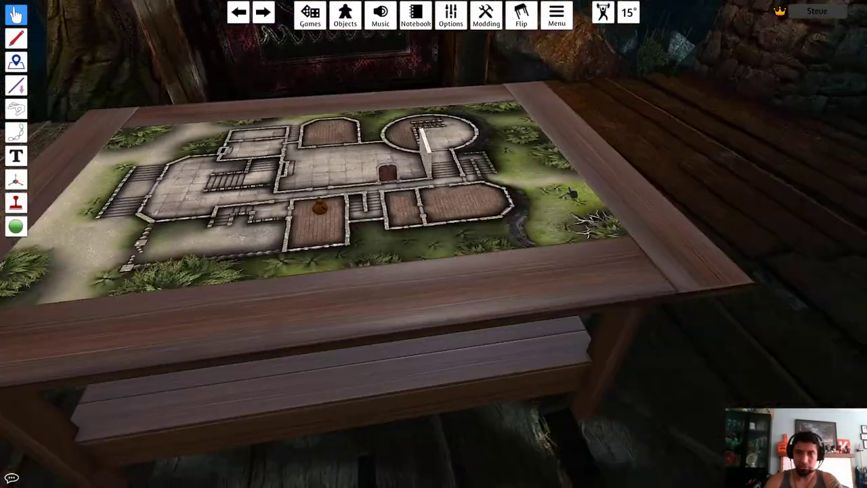
pyautogui.press('a')
pyautogui.press('a')
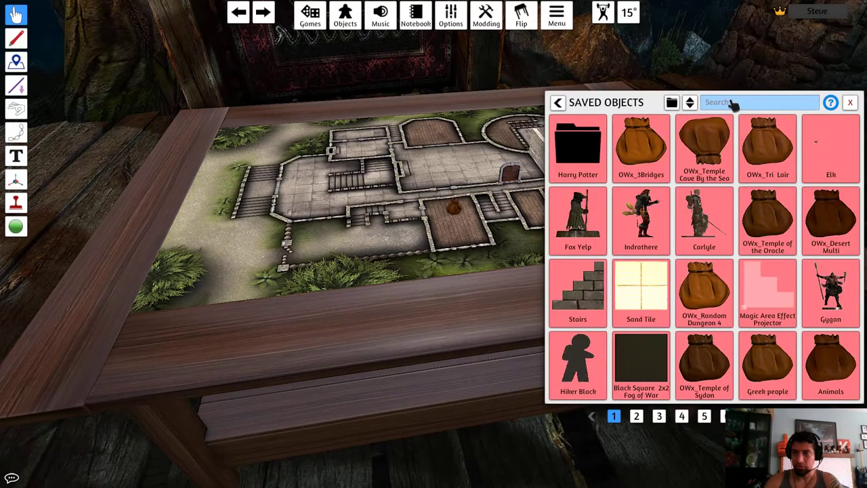
pyautogui.write('s')
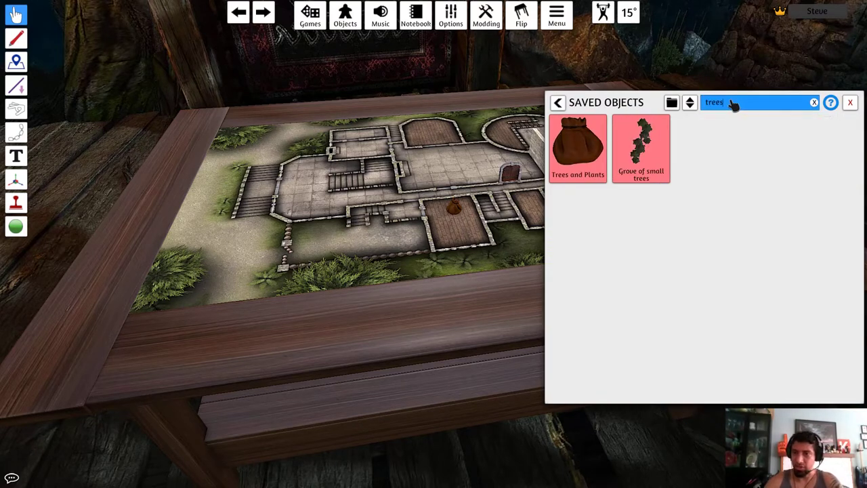
pyautogui.moveTo(578, 146); pyautogui.dragTo(372, 311)
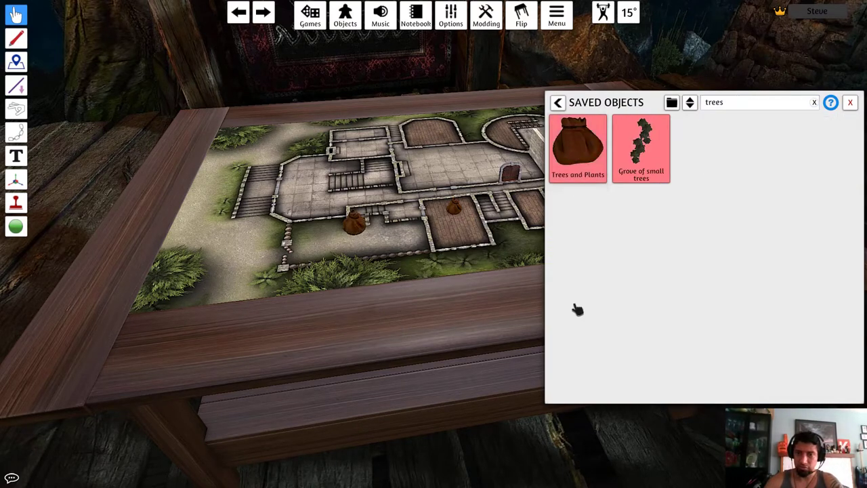
pyautogui.click(850, 103)
# Step: Take a tree out of the Trees and Plants bag and stand it on the drawn bush at the map's near corner
pyautogui.scroll(5, 433, 366)
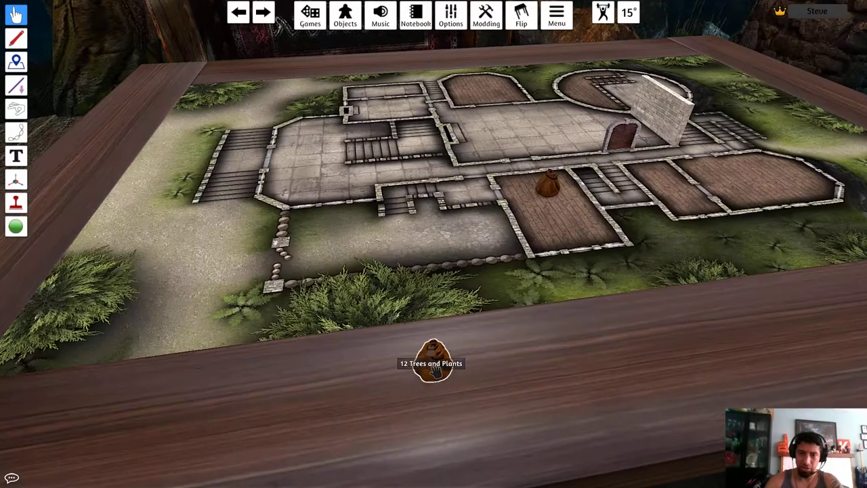
pyautogui.moveTo(434, 367); pyautogui.dragTo(95, 309)
pyautogui.press('a')
pyautogui.press('s')
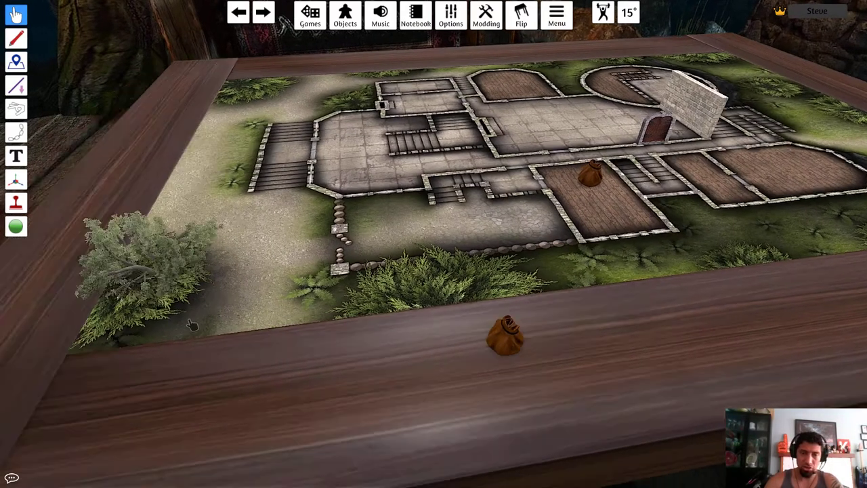
pyautogui.scroll(-2, 218, 331)
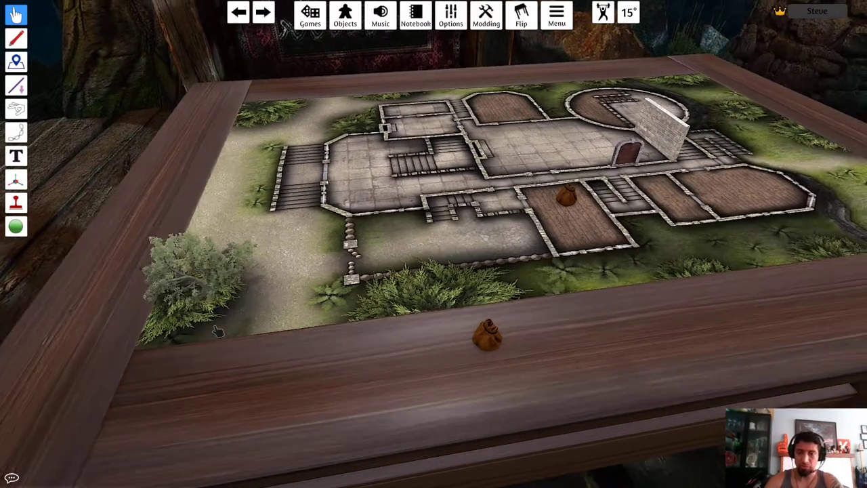
# Step: Load the Workshop game Waterfalls - OneWorld
pyautogui.moveTo(217, 332); pyautogui.dragTo(575, 328, button='right')
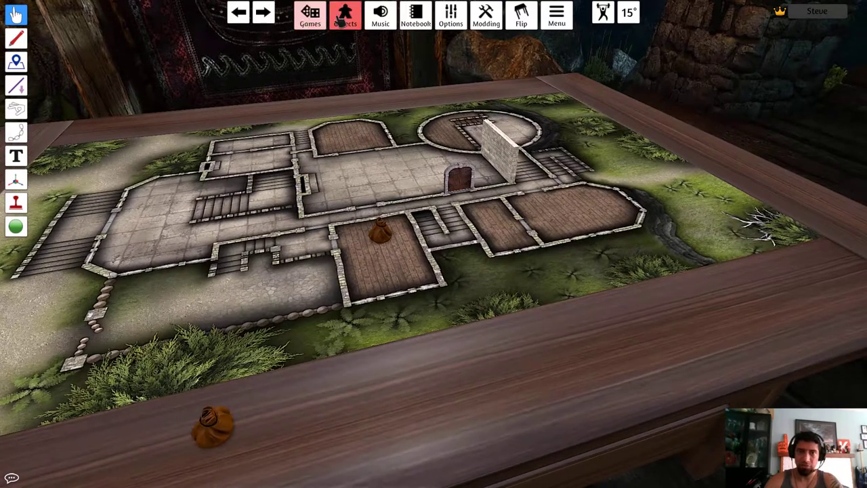
pyautogui.click(343, 16)
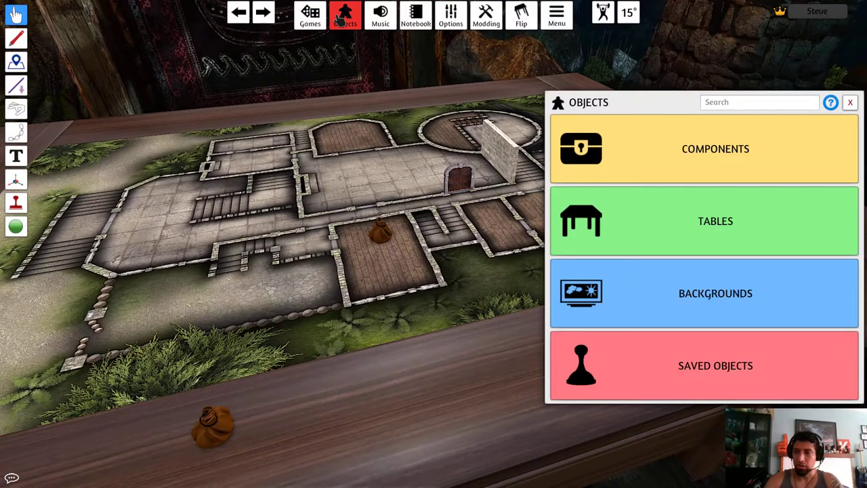
pyautogui.click(850, 102)
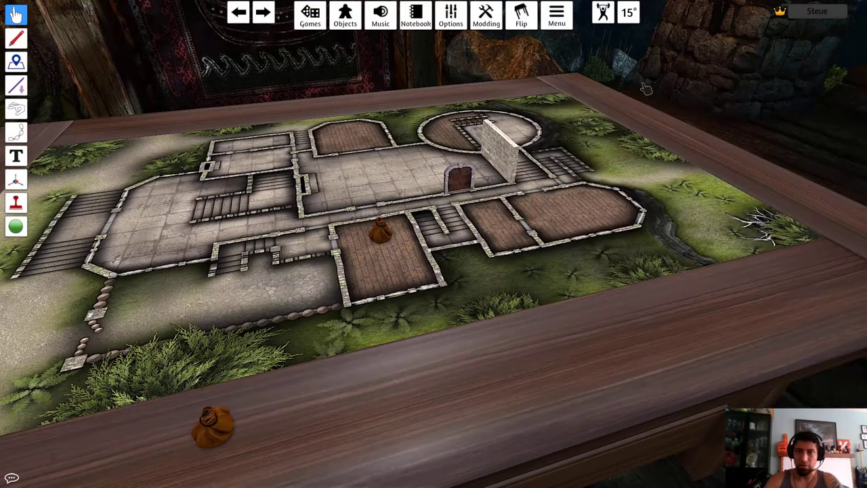
pyautogui.click(306, 17)
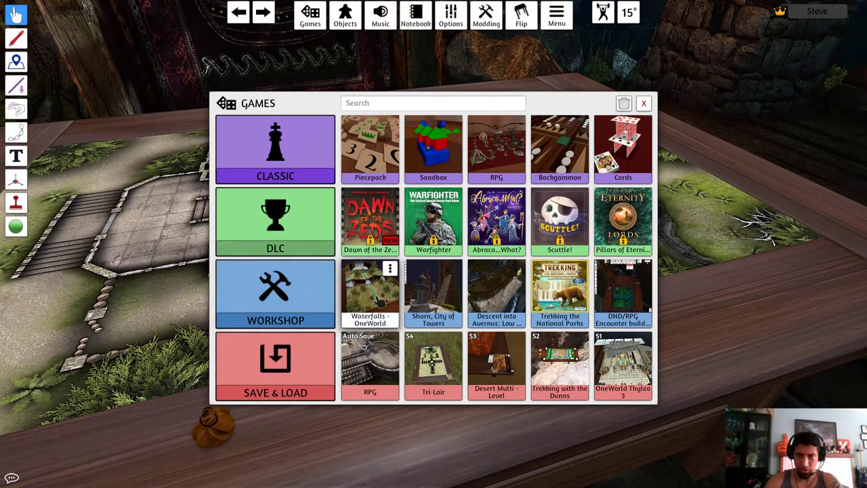
pyautogui.click(370, 290)
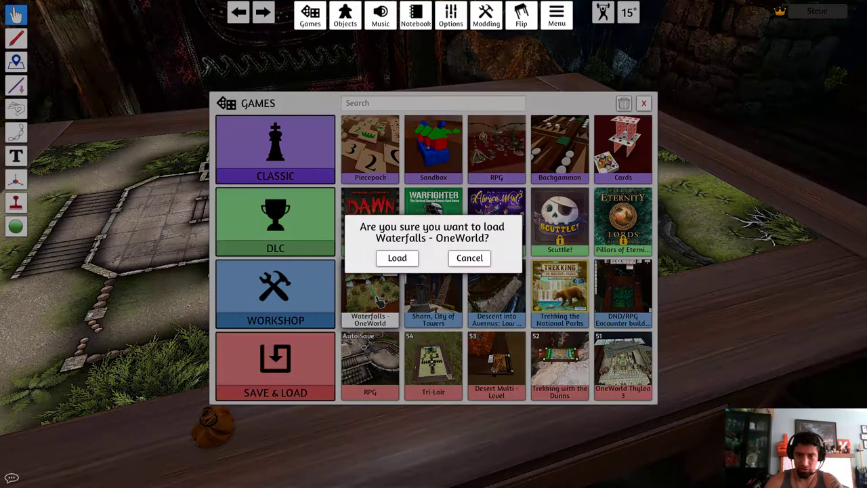
pyautogui.click(397, 259)
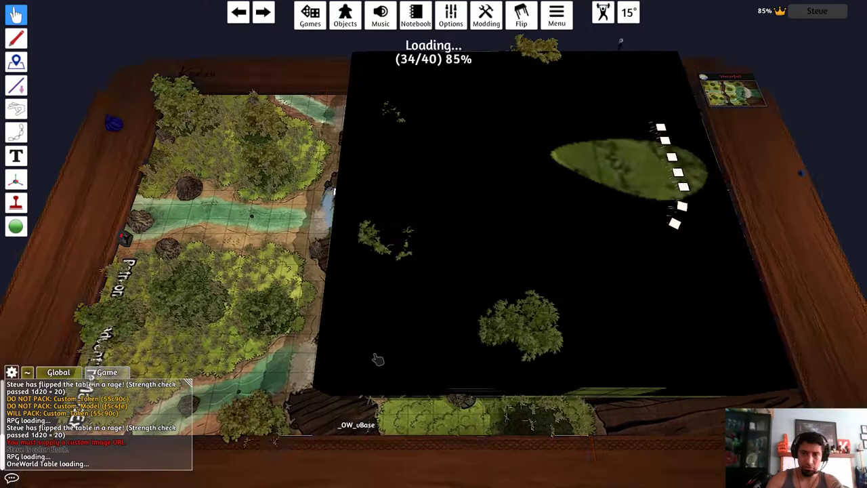
# Step: Look over the waterfall terrain from several sides and check the toggles of a Broadleaf tree by the central stream
pyautogui.moveTo(378, 360); pyautogui.dragTo(482, 386, button='right')
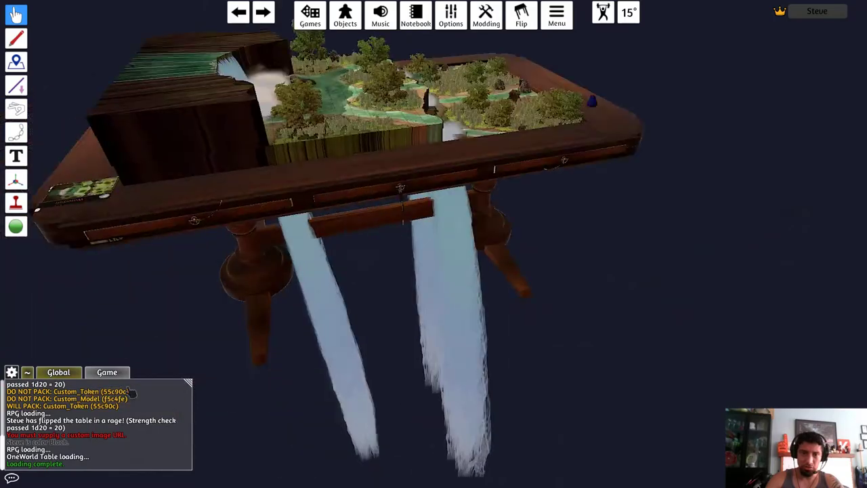
pyautogui.press('s')
pyautogui.press('a')
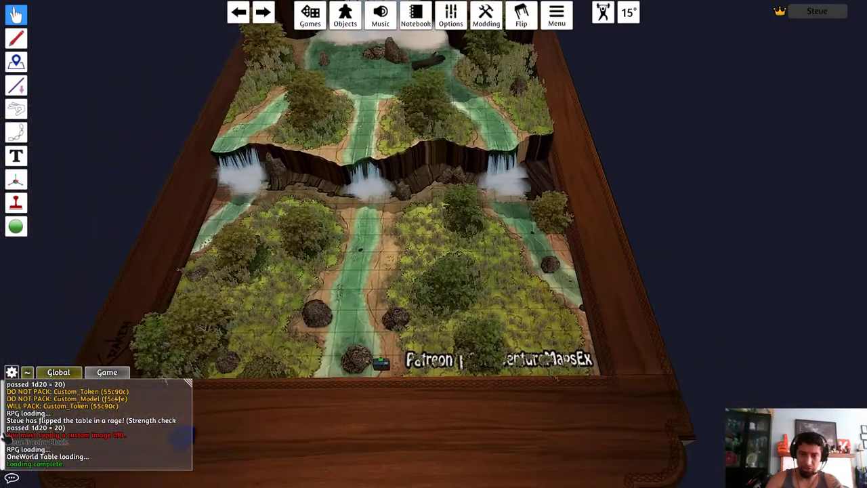
pyautogui.scroll(3, 456, 331)
pyautogui.scroll(3, 458, 322)
pyautogui.moveTo(461, 310); pyautogui.dragTo(319, 187, button='right')
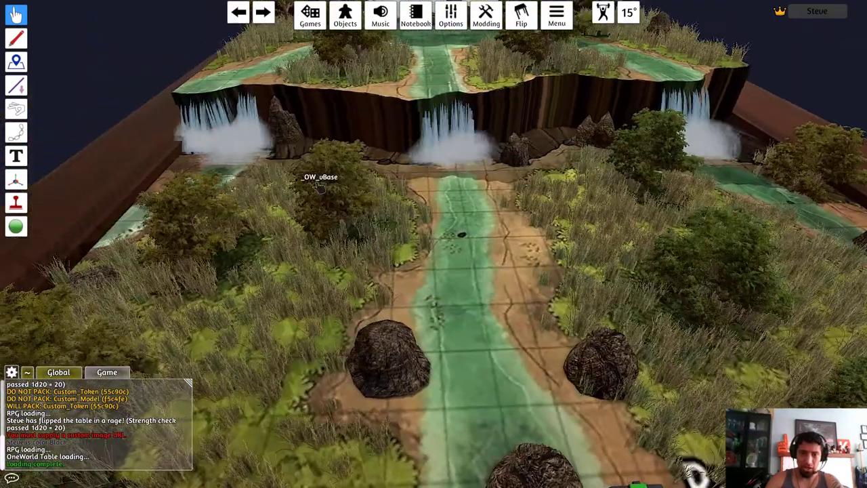
pyautogui.rightClick(357, 240)
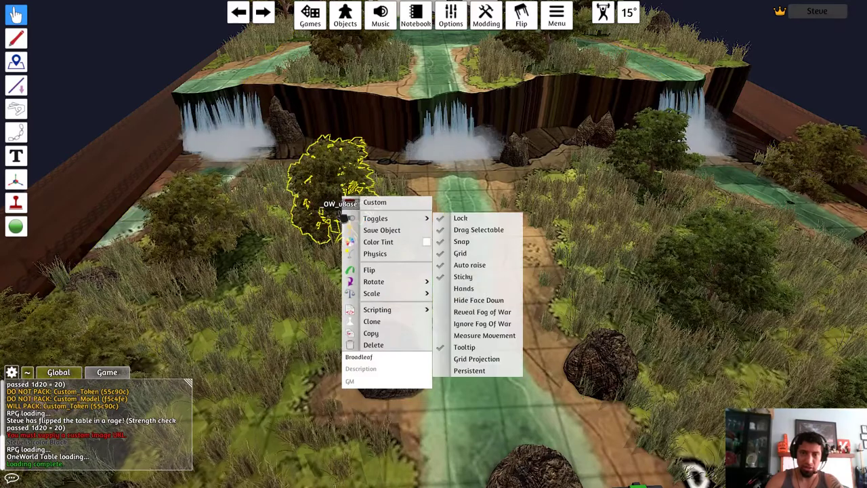
pyautogui.click(342, 216)
pyautogui.moveTo(340, 212); pyautogui.dragTo(442, 227, button='right')
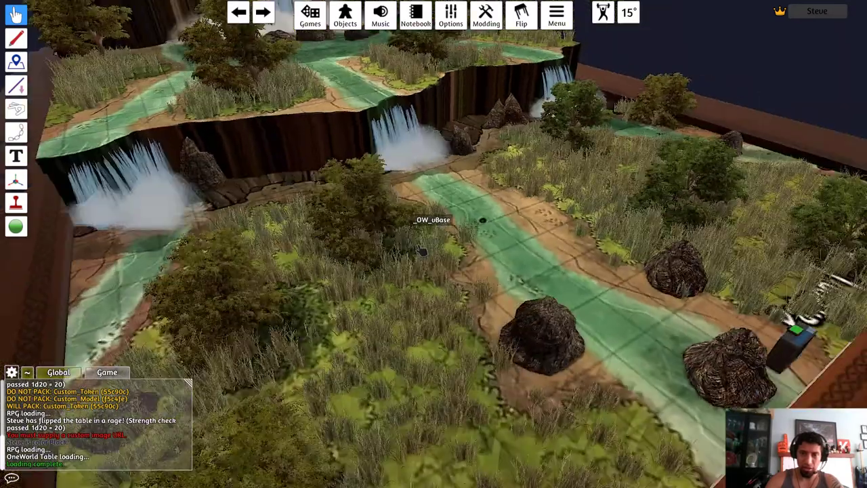
pyautogui.scroll(2, 377, 254)
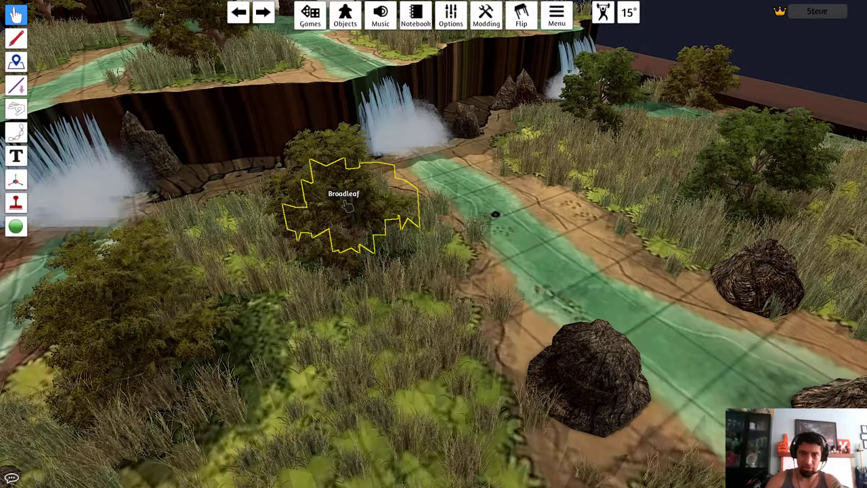
# Step: Copy the Broadleaf tree near the central waterfall and paste it onto the table's wooden edge beside the map
pyautogui.rightClick(346, 207)
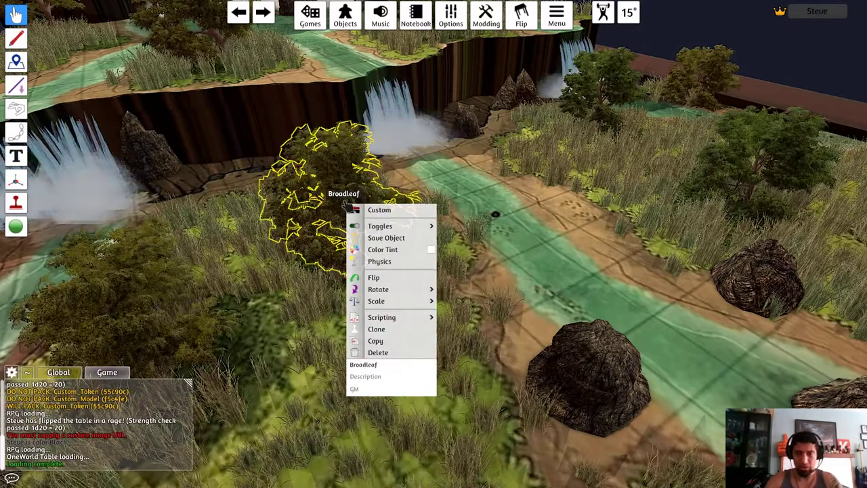
pyautogui.scroll(-5, 346, 207)
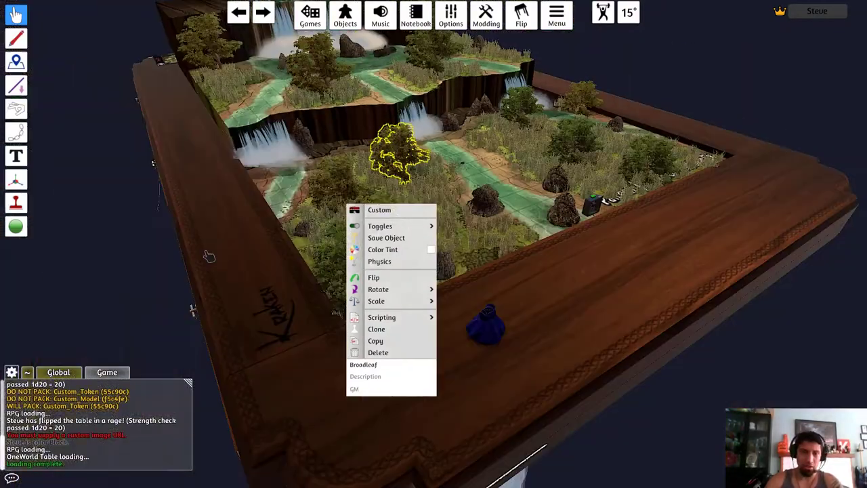
pyautogui.moveTo(209, 255); pyautogui.dragTo(210, 219, button='right')
pyautogui.scroll(5, 226, 258)
pyautogui.moveTo(227, 257); pyautogui.dragTo(208, 165, button='right')
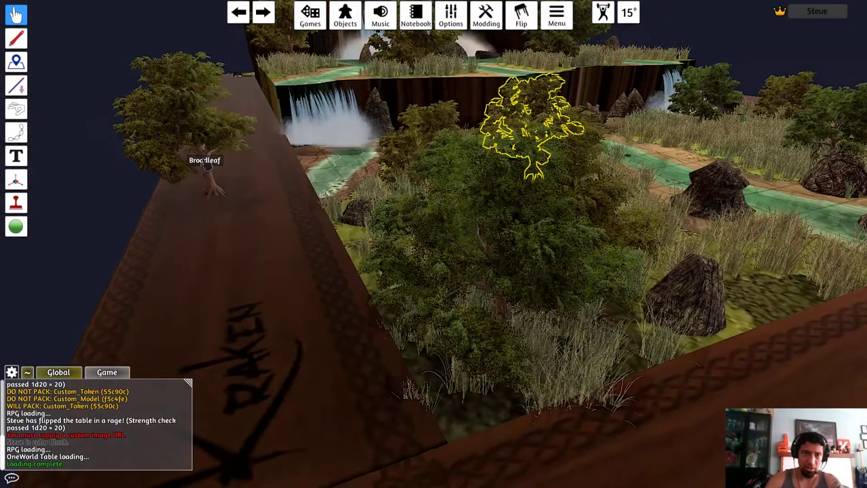
# Step: Shift the copied tree along the table's wooden edge and save it as Broadleaf in the root folder
pyautogui.rightClick(214, 197)
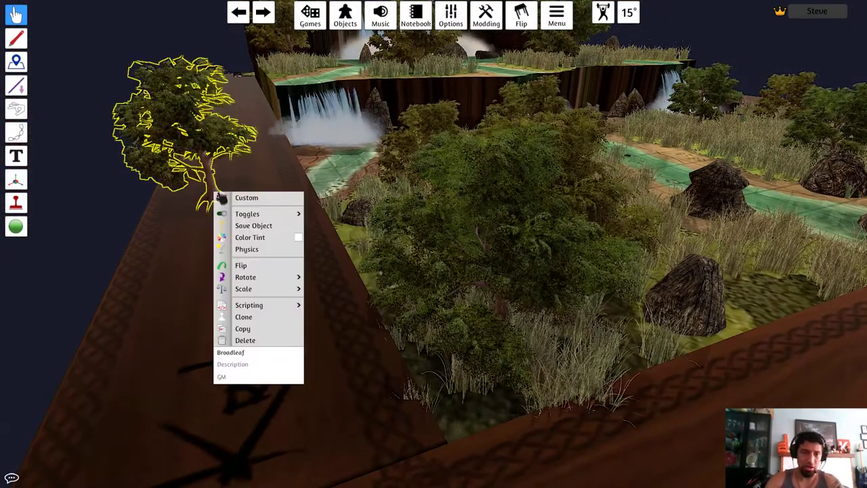
pyautogui.moveTo(209, 184); pyautogui.dragTo(256, 206)
pyautogui.moveTo(252, 187); pyautogui.dragTo(136, 288, button='right')
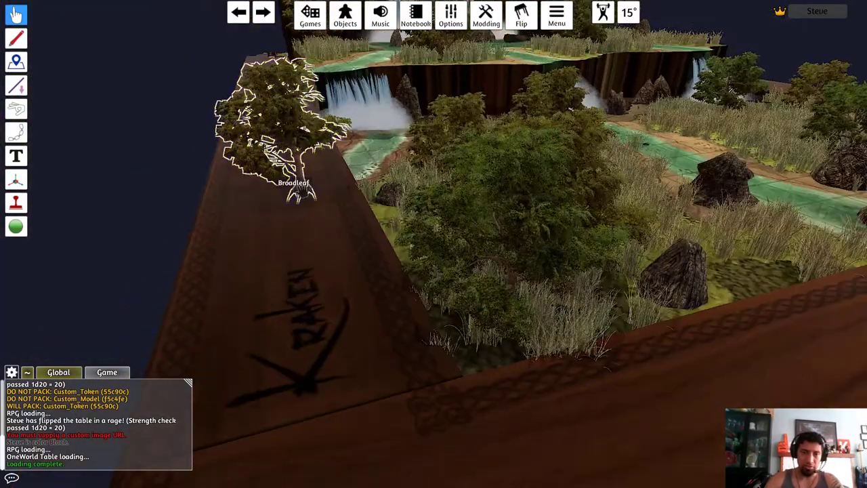
pyautogui.rightClick(303, 192)
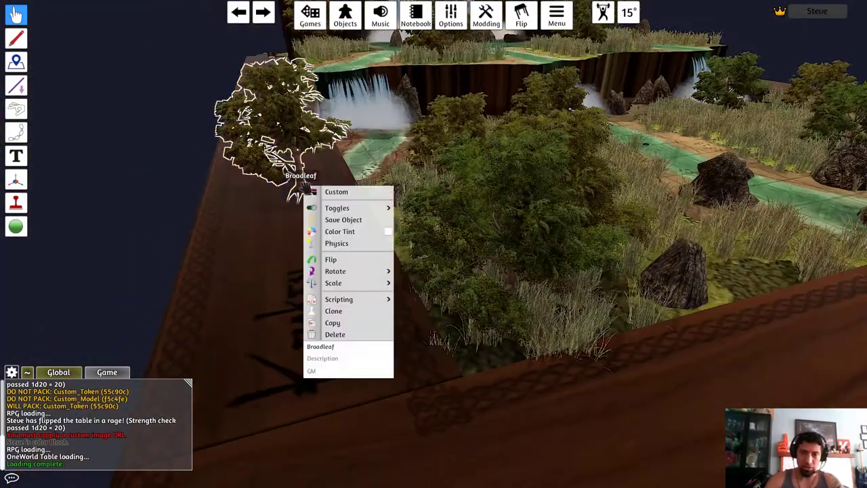
pyautogui.click(345, 221)
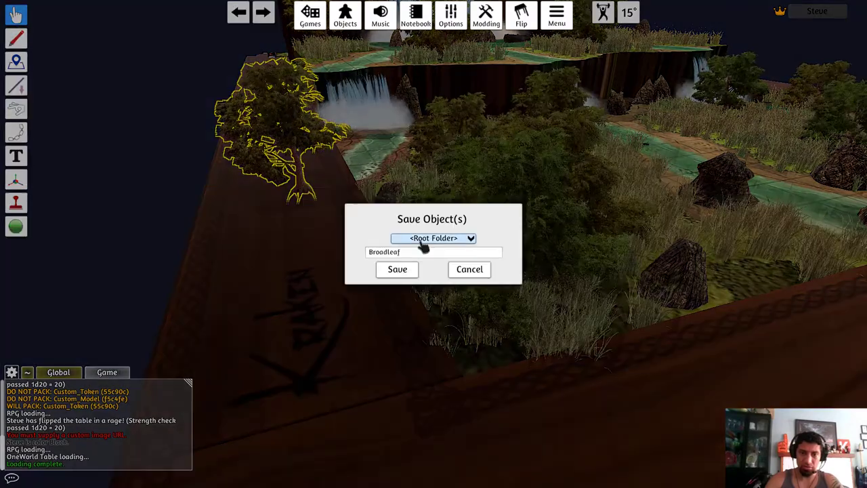
pyautogui.click(398, 270)
# Step: Check the saved objects library for the Broadleaf tree
pyautogui.scroll(-10, 412, 267)
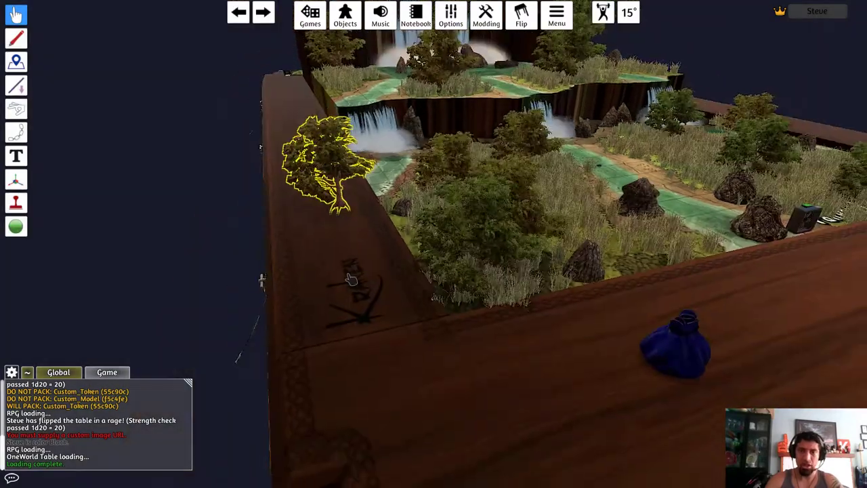
pyautogui.click(347, 20)
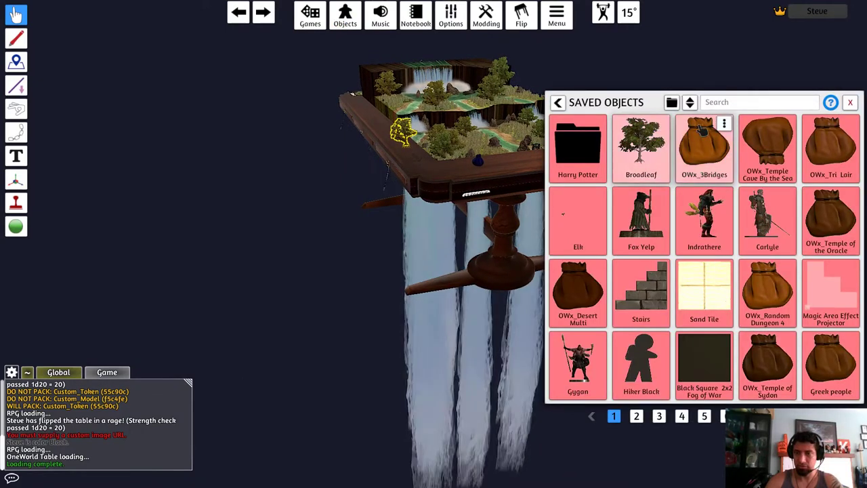
pyautogui.click(850, 104)
# Step: Examine the rocks, trees and grass along the stream on the lower tier of the waterfall map
pyautogui.moveTo(233, 182); pyautogui.dragTo(219, 242, button='right')
pyautogui.press('a')
pyautogui.press('w')
pyautogui.scroll(5, 272, 305)
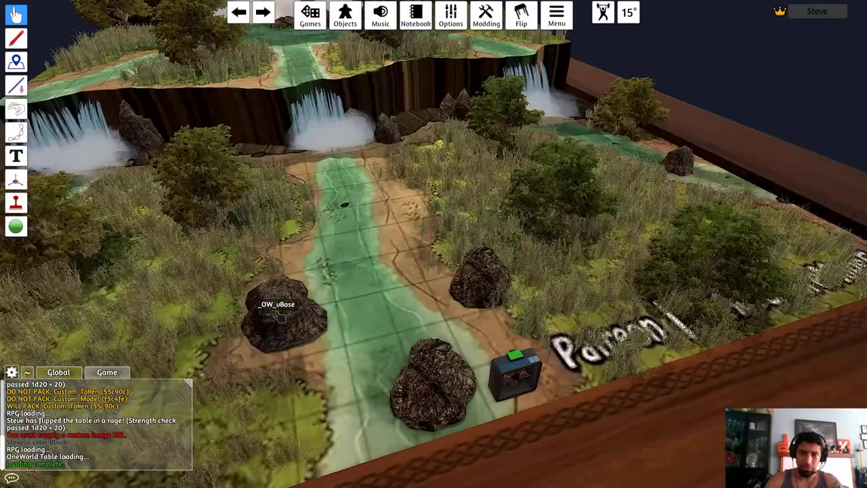
pyautogui.press('d')
pyautogui.press('s')
pyautogui.scroll(-2, 356, 378)
pyautogui.scroll(-5, 352, 376)
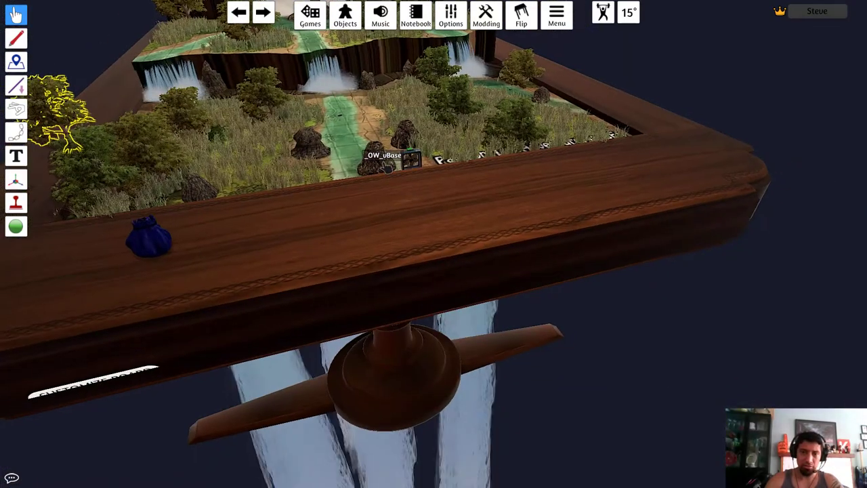
# Step: Inspect the object options of the rocks beside the stream on the map's lower tier
pyautogui.rightClick(378, 168)
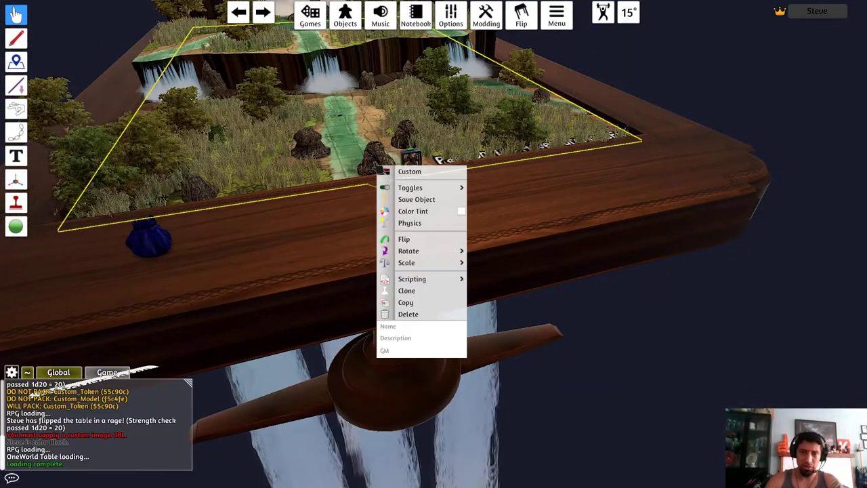
pyautogui.rightClick(348, 167)
pyautogui.rightClick(324, 149)
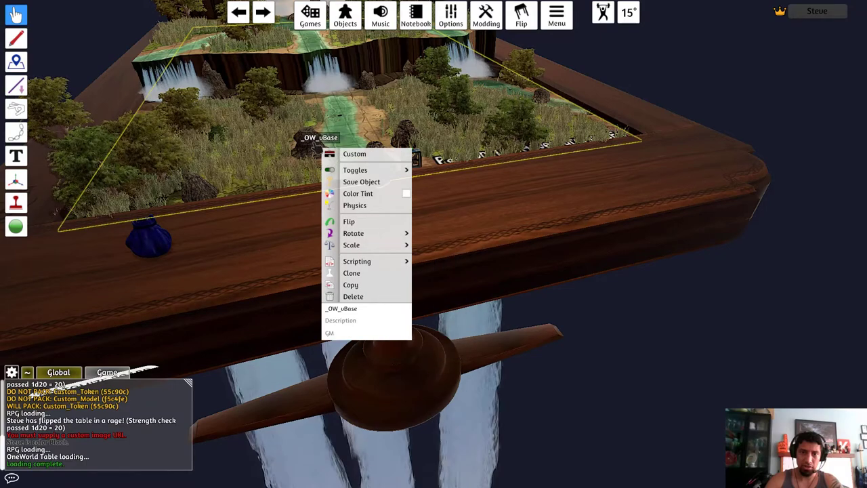
pyautogui.rightClick(311, 146)
pyautogui.rightClick(312, 154)
pyautogui.rightClick(309, 159)
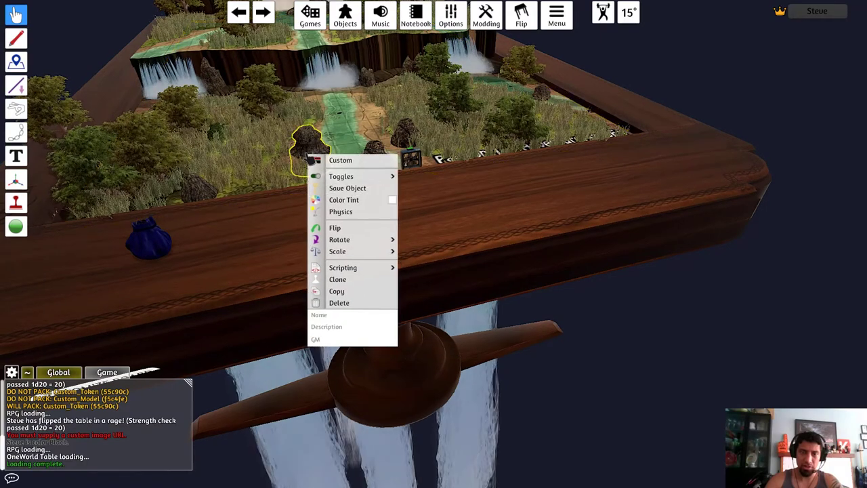
# Step: Add an empty Bag from the Tools components onto the table's wooden edge beside the blue bag
pyautogui.moveTo(658, 231); pyautogui.dragTo(497, 263, button='right')
pyautogui.scroll(-5, 497, 263)
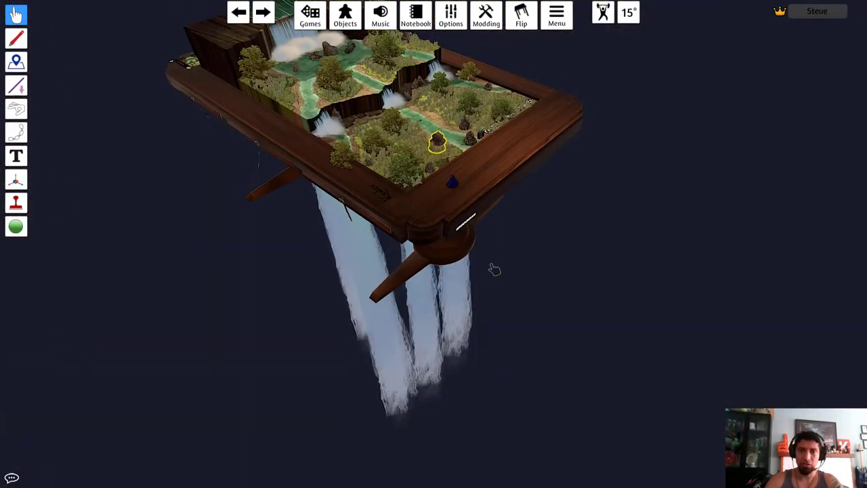
pyautogui.click(347, 18)
pyautogui.click(709, 128)
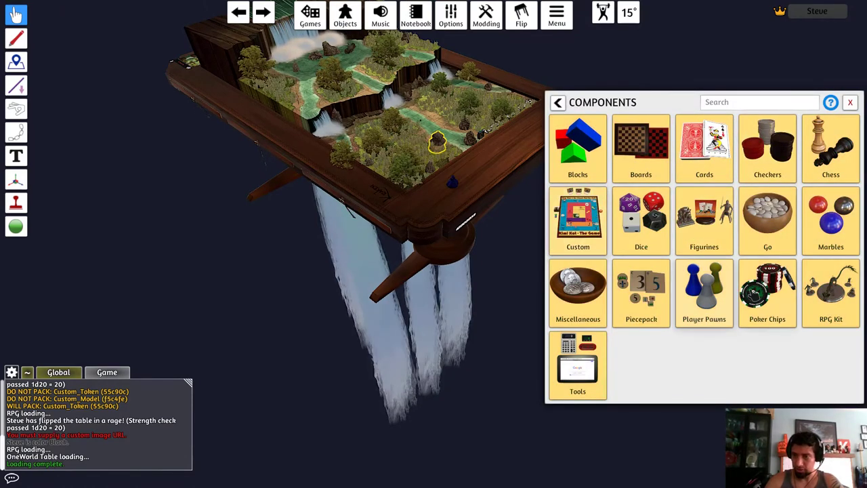
pyautogui.click(602, 370)
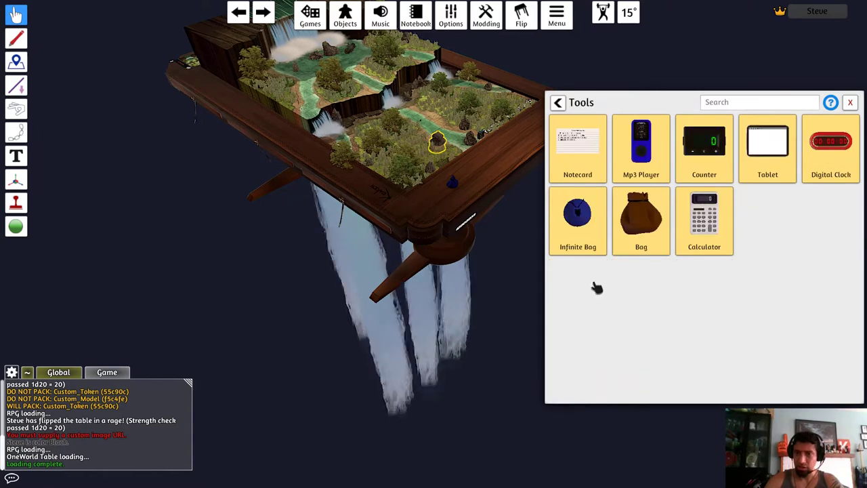
pyautogui.moveTo(641, 220); pyautogui.dragTo(428, 208)
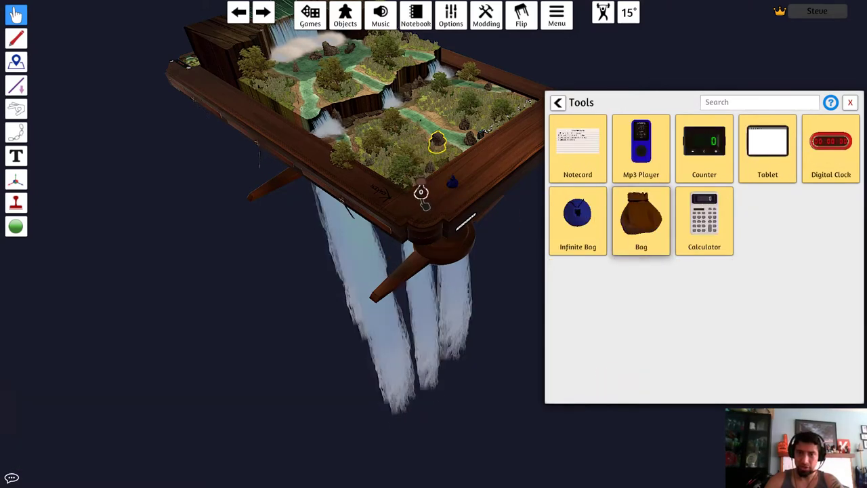
pyautogui.click(858, 105)
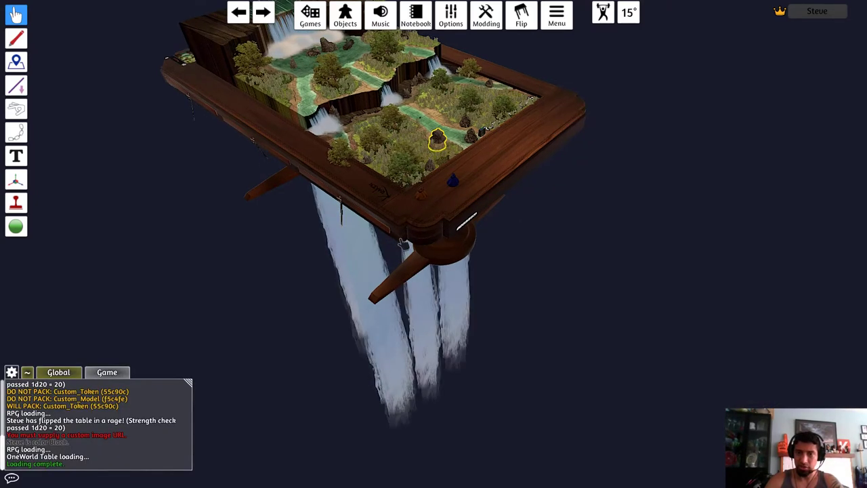
# Step: Put the copied Broadleaf tree into the orange bag on the table's edge
pyautogui.scroll(3, 499, 242)
pyautogui.moveTo(500, 242); pyautogui.dragTo(341, 203, button='right')
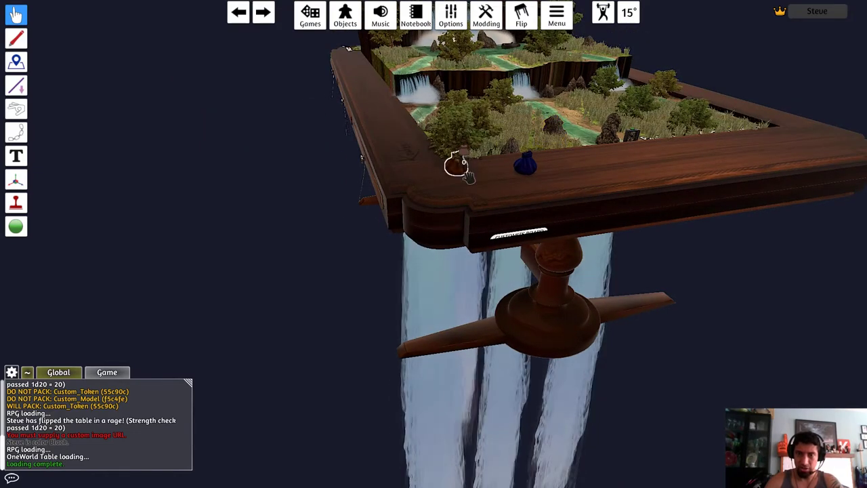
pyautogui.scroll(4, 469, 179)
pyautogui.moveTo(469, 180); pyautogui.dragTo(368, 208, button='right')
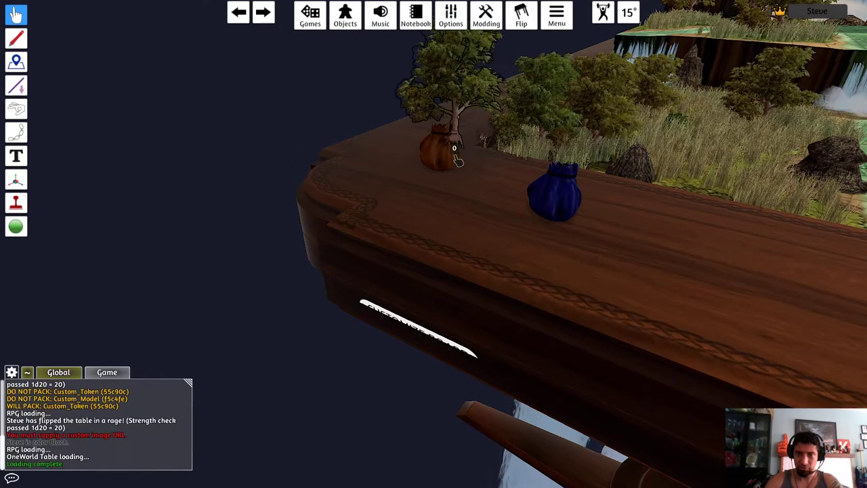
pyautogui.moveTo(454, 156); pyautogui.dragTo(452, 161)
pyautogui.moveTo(472, 194); pyautogui.dragTo(682, 242, button='right')
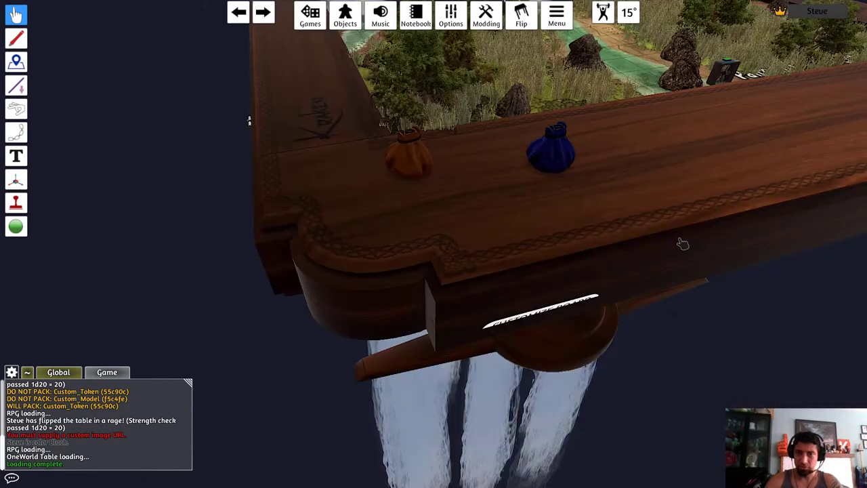
# Step: Check the orange bag's object options, including its name field
pyautogui.press('d')
pyautogui.press('s')
pyautogui.moveTo(353, 103); pyautogui.dragTo(355, 109)
pyautogui.rightClick(356, 109)
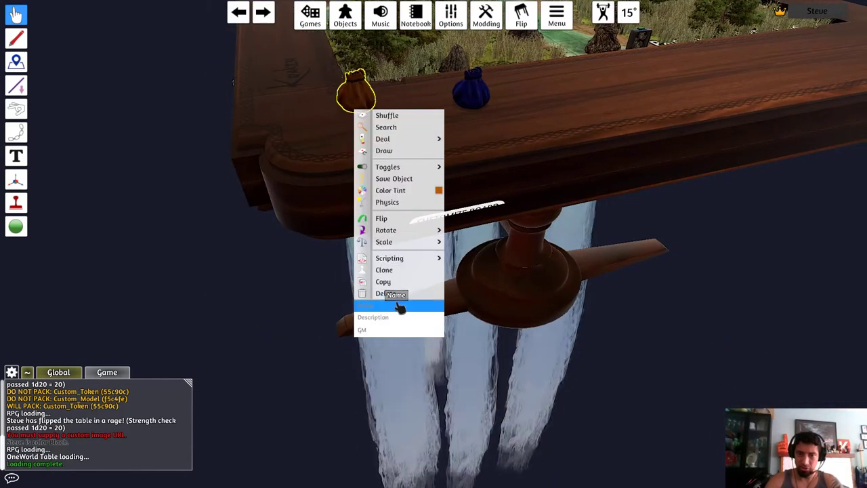
pyautogui.click(543, 67)
# Step: Examine the waterfall map's tiers, from the upper falls down to the lower streams and the whole table
pyautogui.scroll(-4, 550, 91)
pyautogui.moveTo(549, 91); pyautogui.dragTo(606, 193, button='right')
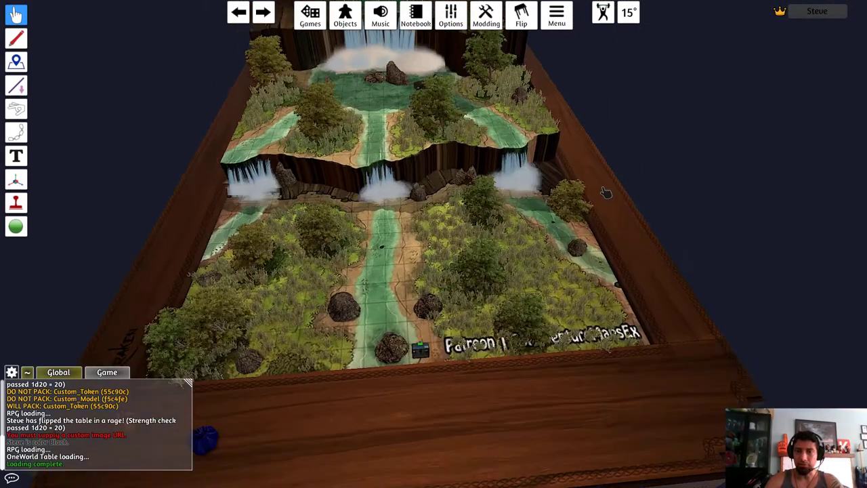
pyautogui.press('w')
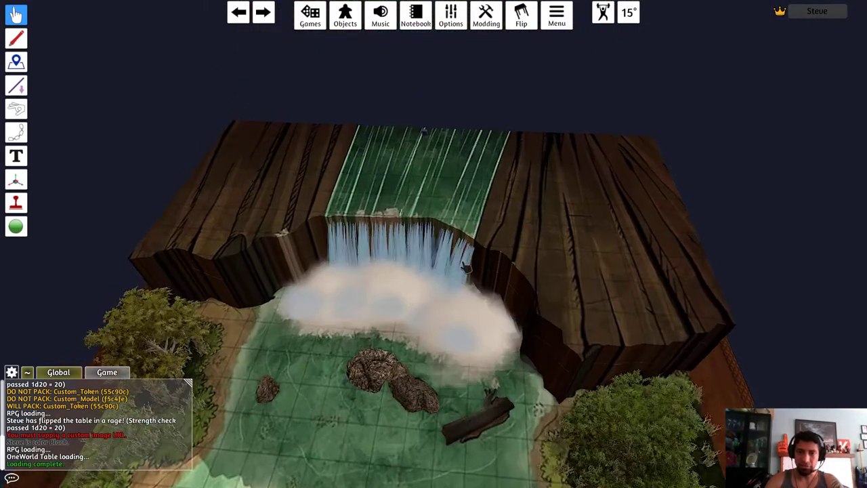
pyautogui.moveTo(470, 258); pyautogui.dragTo(827, 184, button='right')
pyautogui.scroll(4, 281, 203)
pyautogui.moveTo(280, 203); pyautogui.dragTo(357, 209, button='right')
pyautogui.scroll(-4, 545, 116)
pyautogui.press('d')
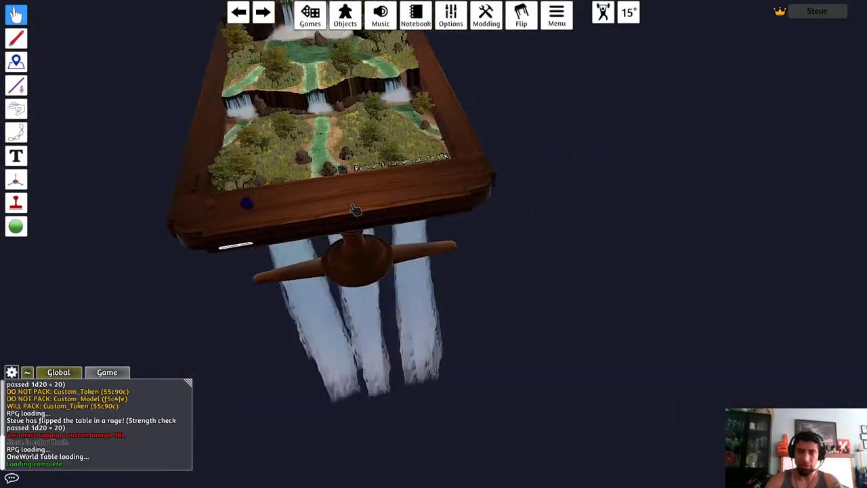
pyautogui.scroll(4, 359, 135)
pyautogui.moveTo(360, 134); pyautogui.dragTo(433, 203, button='right')
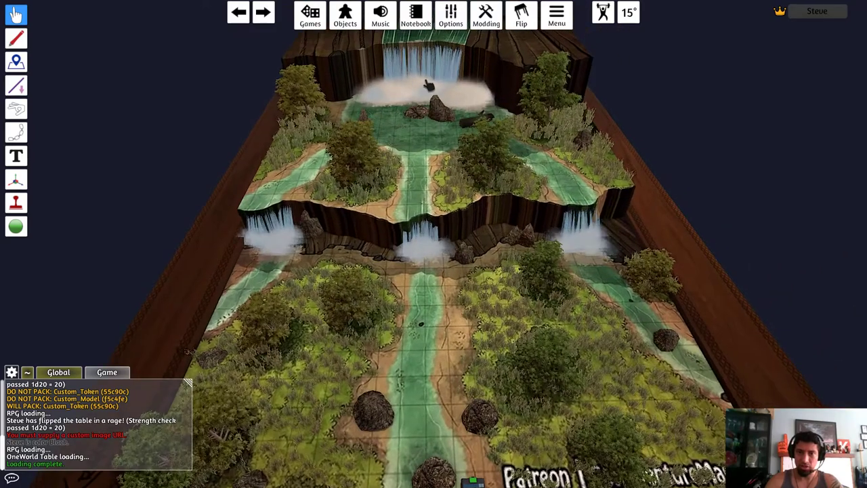
pyautogui.scroll(-5, 428, 84)
pyautogui.moveTo(428, 85); pyautogui.dragTo(458, 171, button='right')
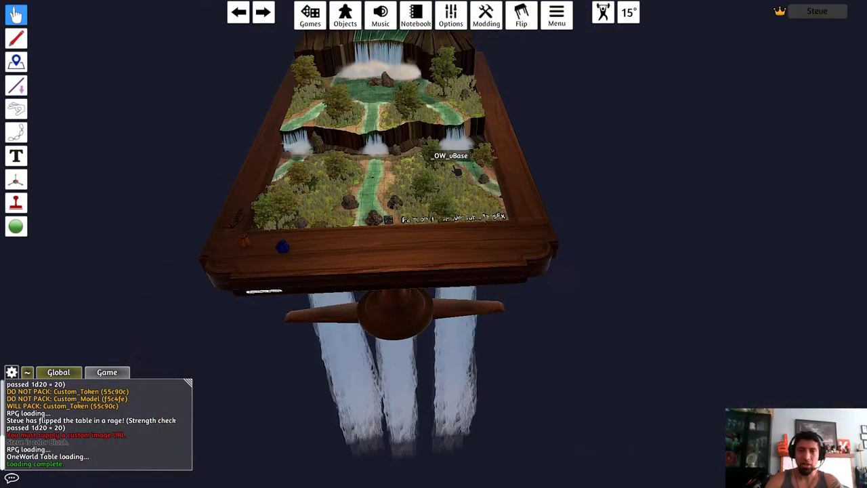
pyautogui.press('a')
pyautogui.scroll(-5, 457, 171)
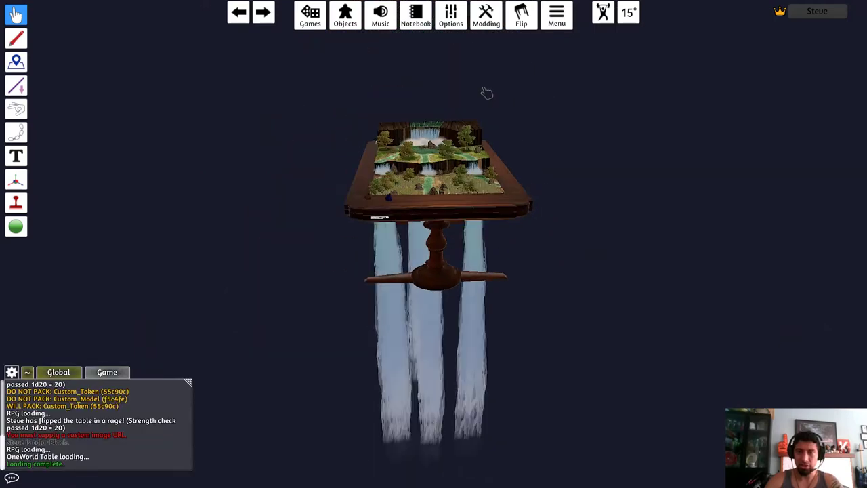
# Step: Flip the table, delete all the scattered waterfall scenery, and check the blank board for object options
pyautogui.click(521, 28)
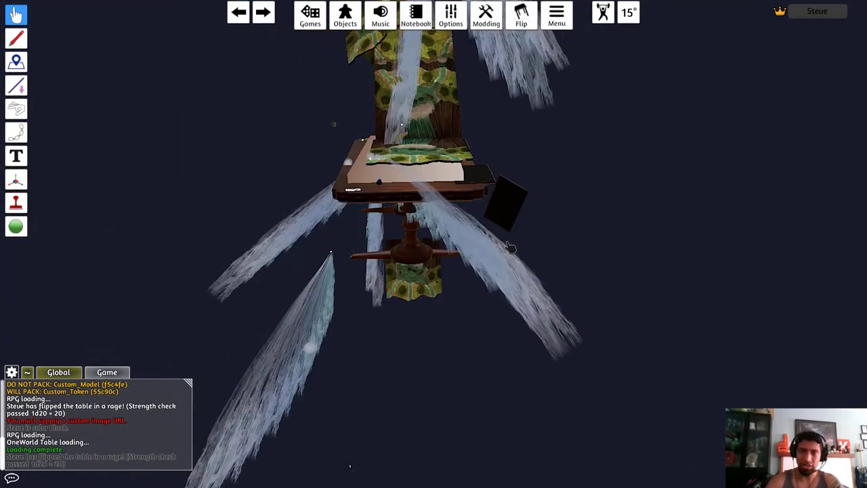
pyautogui.click(322, 27)
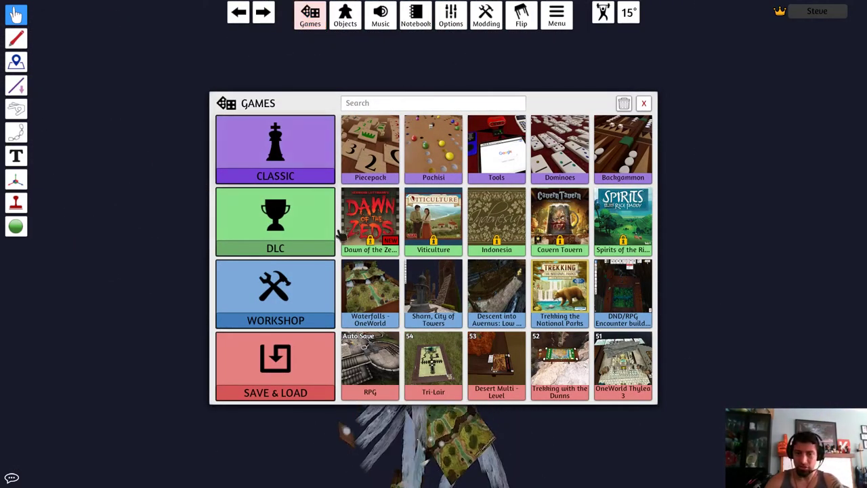
pyautogui.click(644, 103)
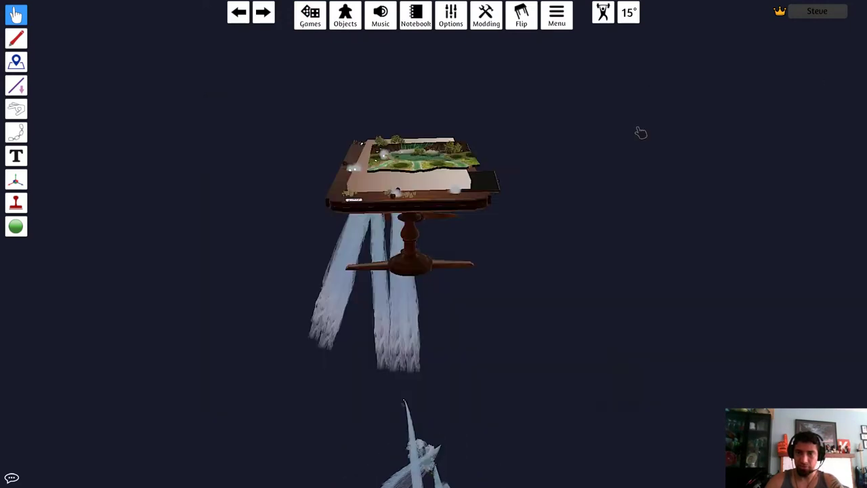
pyautogui.moveTo(234, 85); pyautogui.dragTo(579, 328)
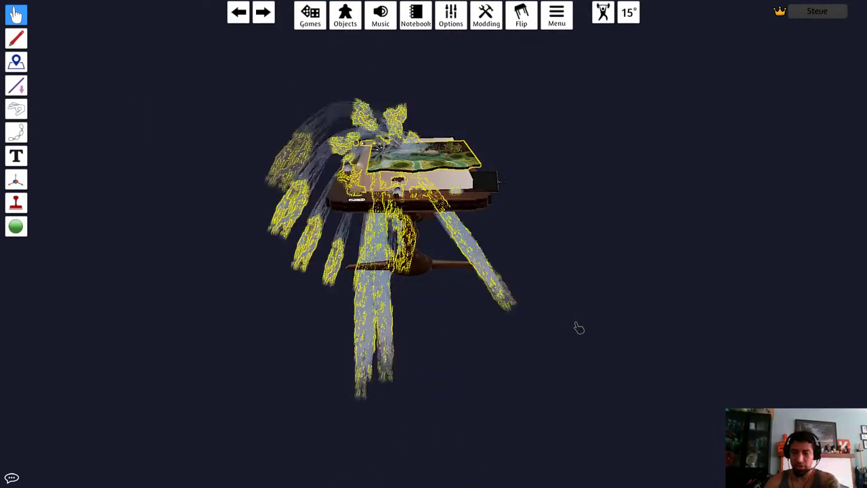
pyautogui.press('Delete')
pyautogui.moveTo(580, 328); pyautogui.dragTo(326, 319, button='right')
pyautogui.rightClick(523, 193)
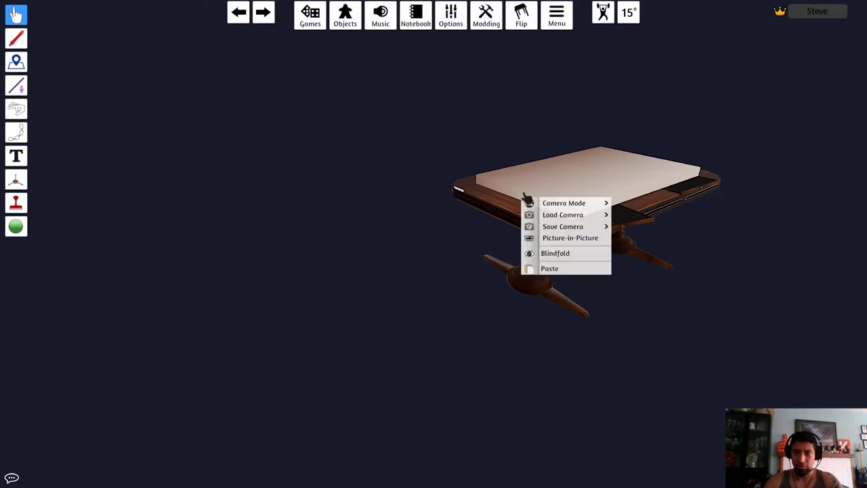
pyautogui.rightClick(562, 184)
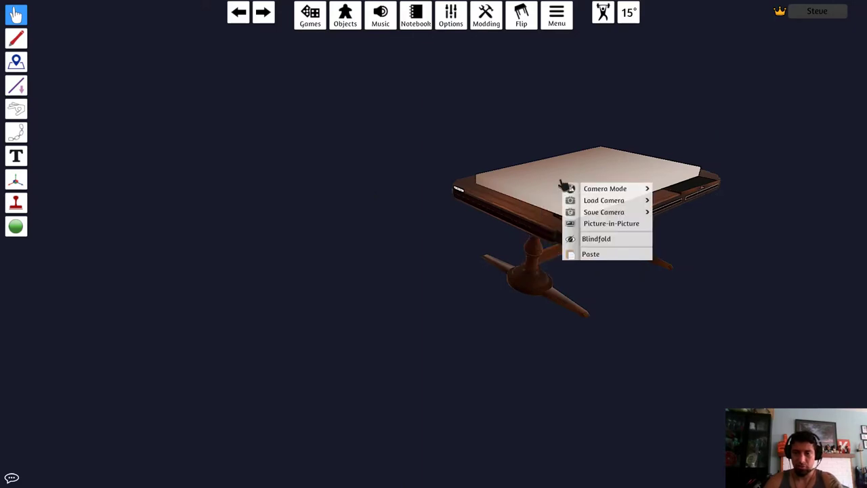
# Step: Load the RPG auto save from the saved games
pyautogui.click(314, 22)
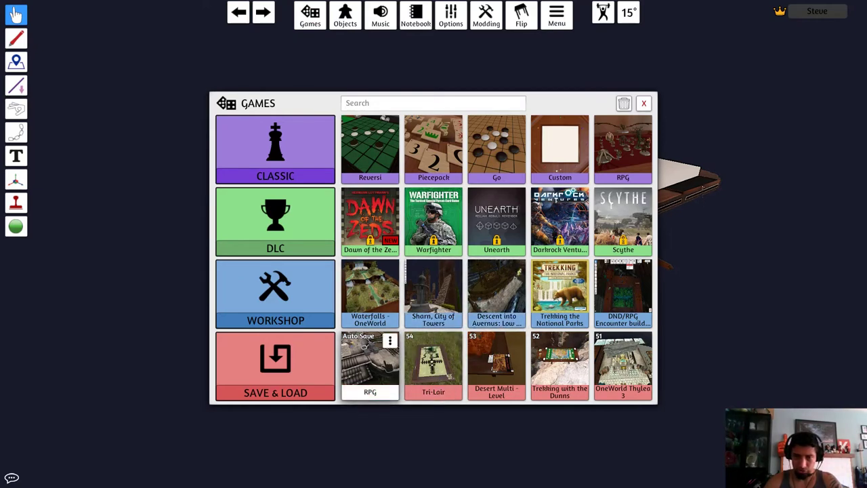
pyautogui.click(389, 366)
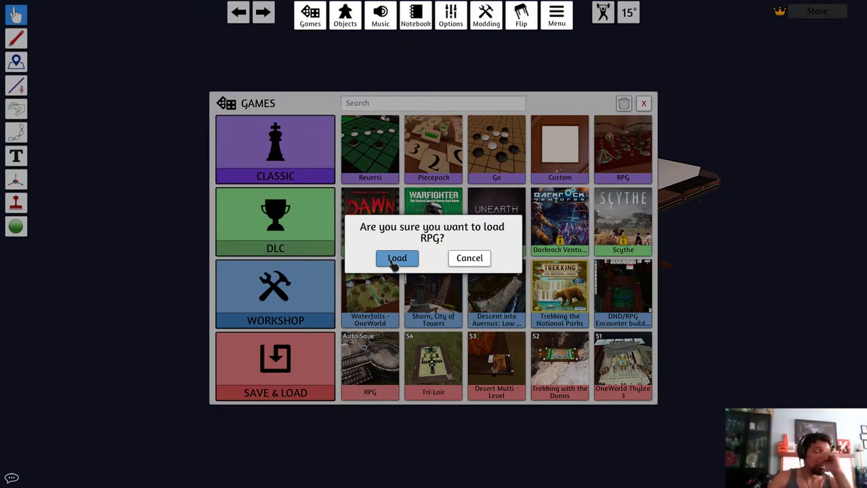
pyautogui.click(394, 263)
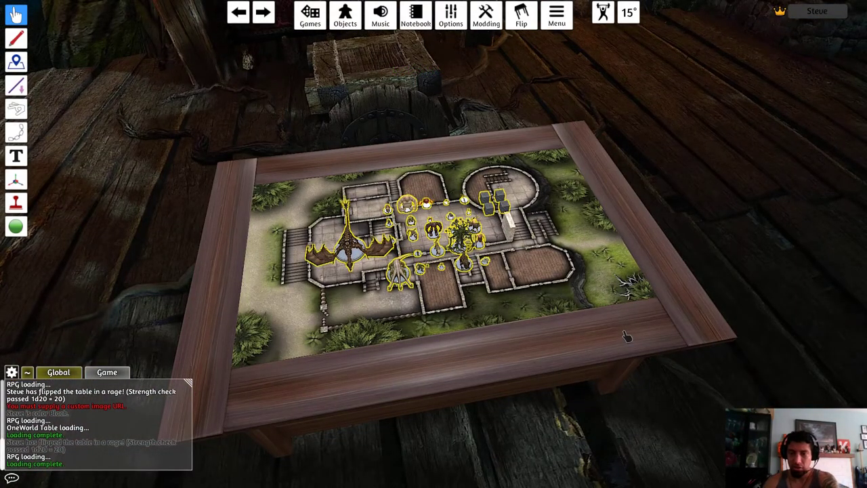
# Step: Delete the selected miniatures and the remaining wall piece from the battle map
pyautogui.moveTo(376, 203); pyautogui.dragTo(327, 193, button='right')
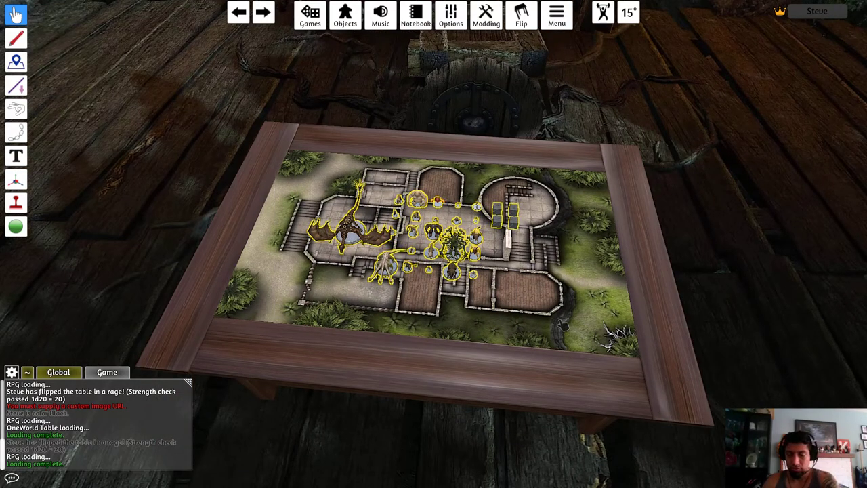
pyautogui.scroll(4, 614, 270)
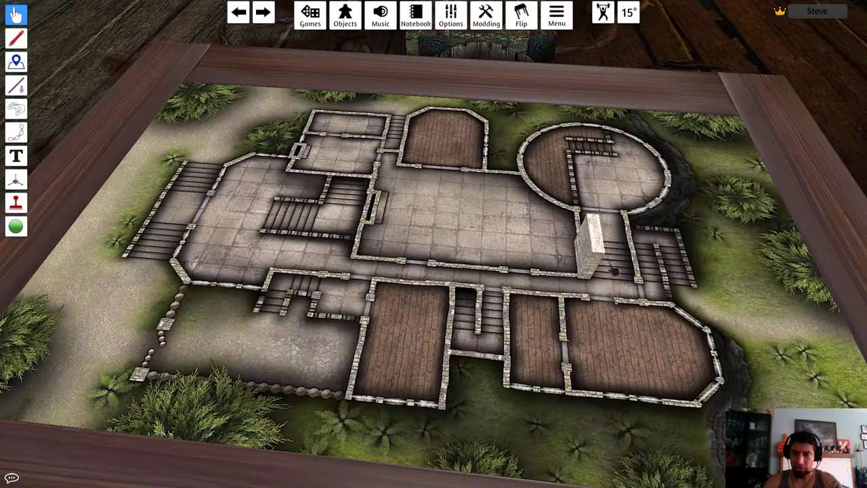
pyautogui.press('d')
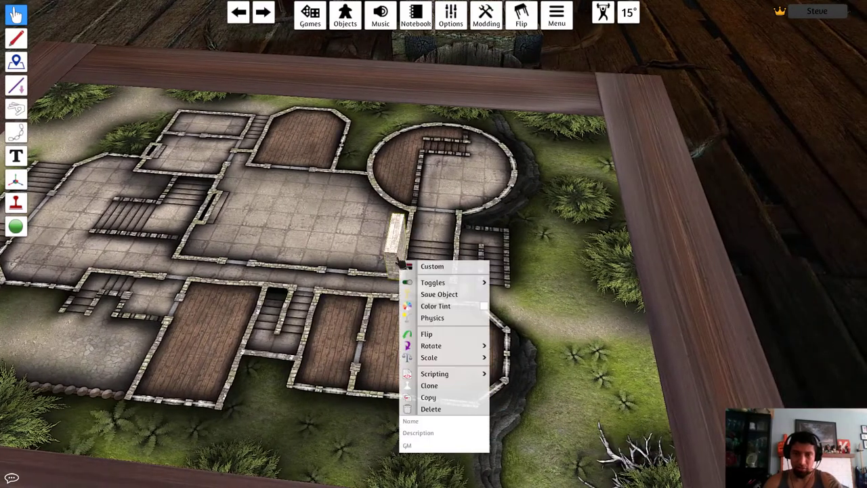
pyautogui.moveTo(400, 262); pyautogui.dragTo(412, 252, button='right')
pyautogui.scroll(-5, 412, 252)
pyautogui.scroll(4, 412, 252)
pyautogui.scroll(5, 412, 253)
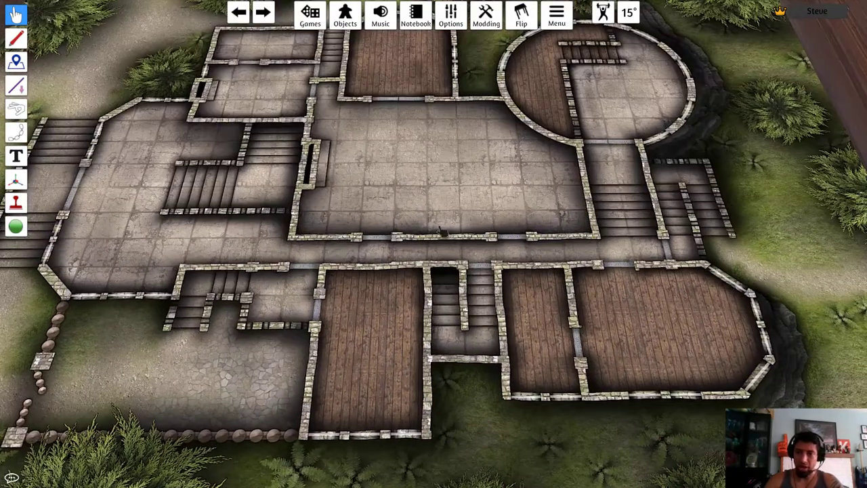
# Step: Look over the cleared battle map and open the list of Workshop games
pyautogui.press('d')
pyautogui.scroll(-2, 443, 232)
pyautogui.press('a')
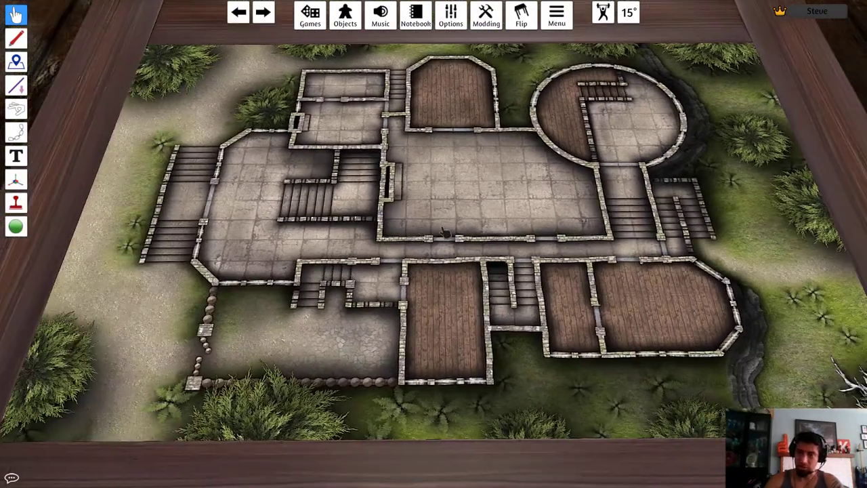
pyautogui.moveTo(444, 232); pyautogui.dragTo(490, 341, button='right')
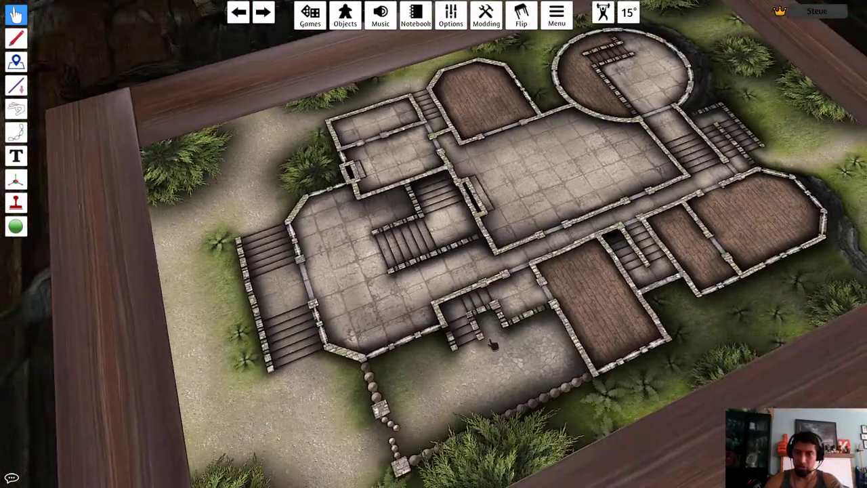
pyautogui.scroll(-5, 493, 346)
pyautogui.click(311, 20)
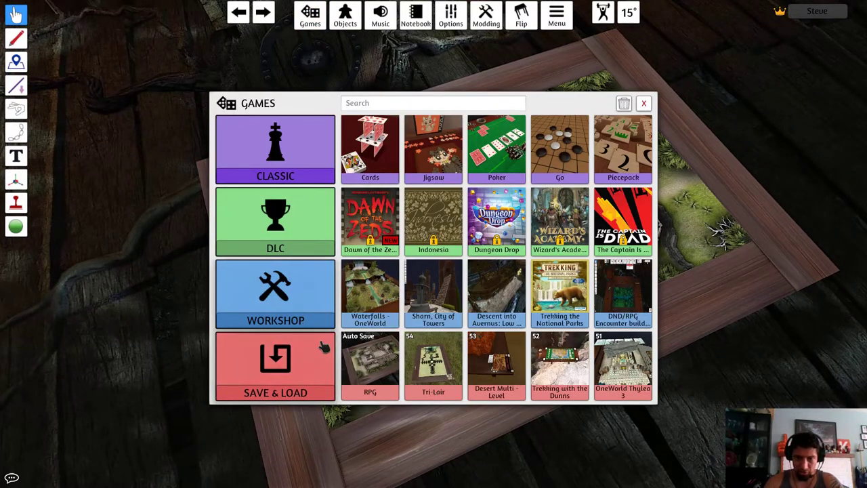
pyautogui.click(325, 307)
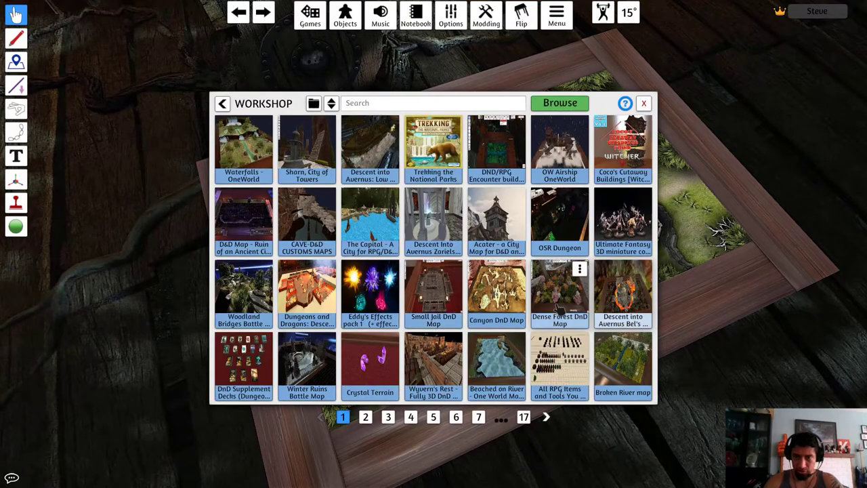
# Step: Load the Group 1 Thylea game from the saved games
pyautogui.click(224, 103)
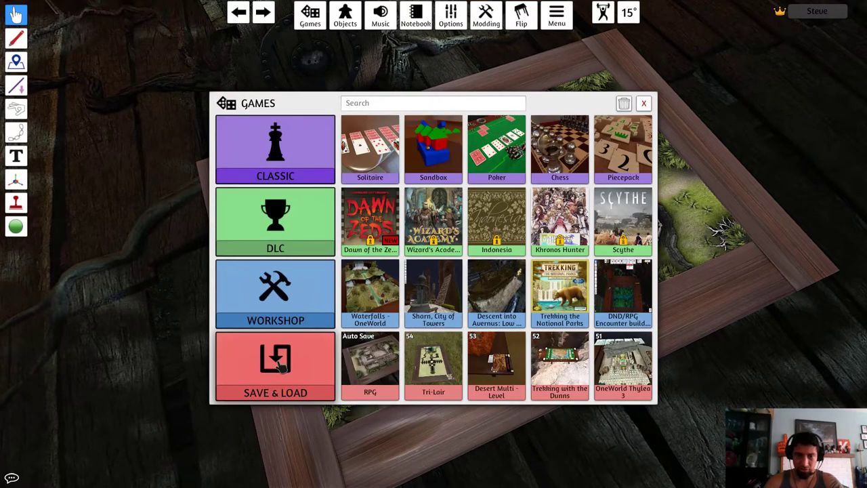
pyautogui.click(274, 366)
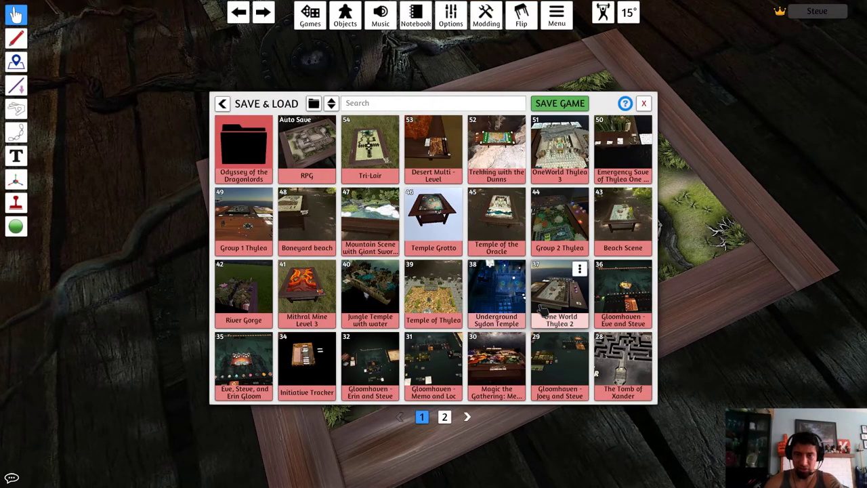
pyautogui.click(500, 226)
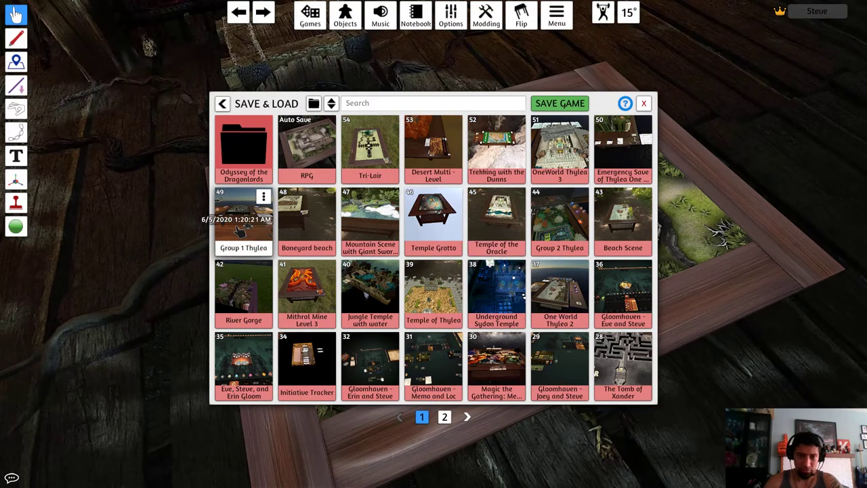
pyautogui.click(241, 230)
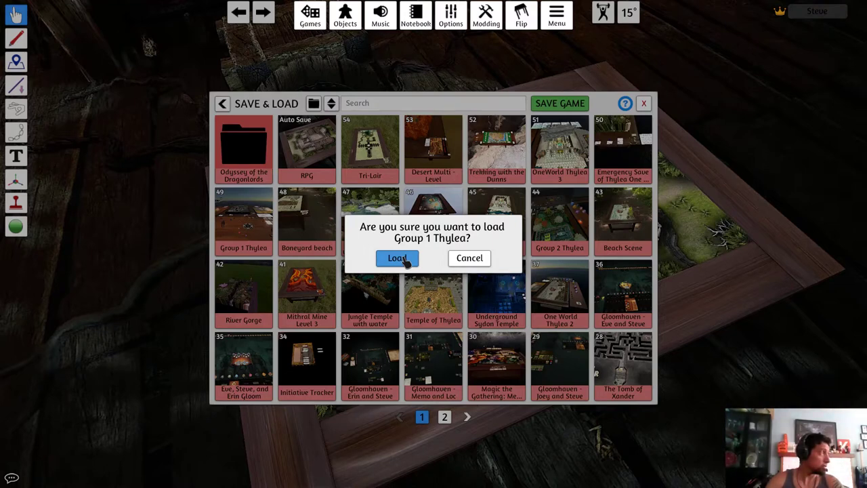
pyautogui.click(405, 261)
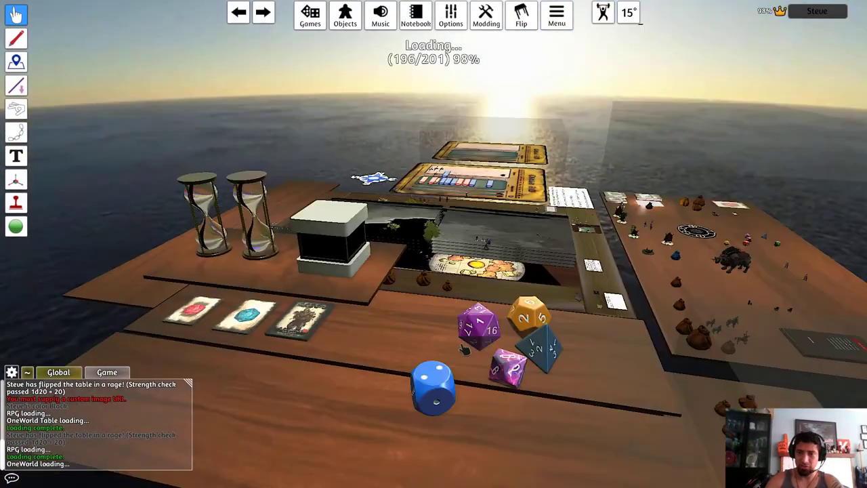
# Step: Look over the loaded table and change the player color to Blue
pyautogui.moveTo(465, 350); pyautogui.dragTo(574, 271, button='right')
pyautogui.scroll(-5, 326, 359)
pyautogui.press('d')
pyautogui.scroll(3, 339, 368)
pyautogui.scroll(-2, 578, 272)
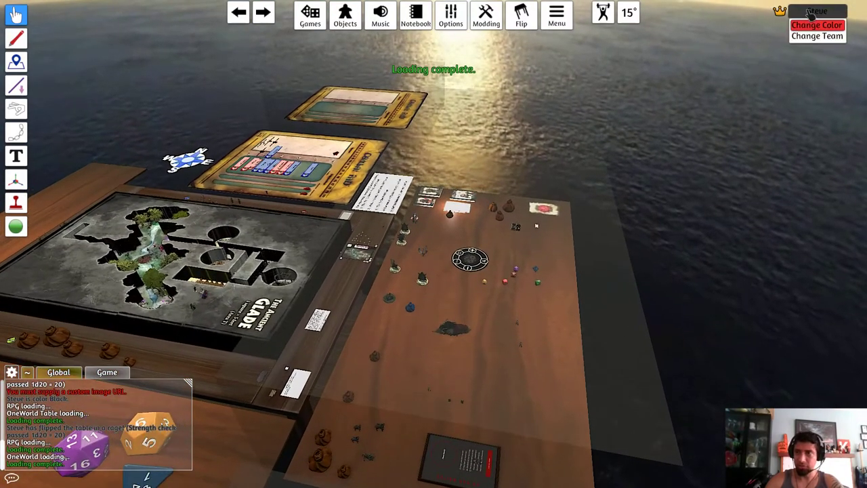
pyautogui.click(818, 25)
pyautogui.click(538, 114)
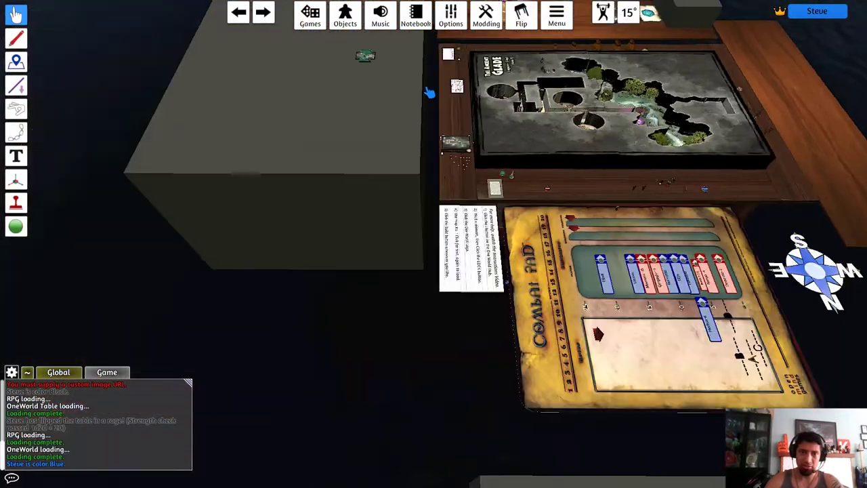
# Step: Try drawing a hidden zone beside the wooden side table with the Hidden Zone tool, and delete it
pyautogui.press('a')
pyautogui.moveTo(350, 141); pyautogui.dragTo(238, 151, button='right')
pyautogui.moveTo(16, 62)
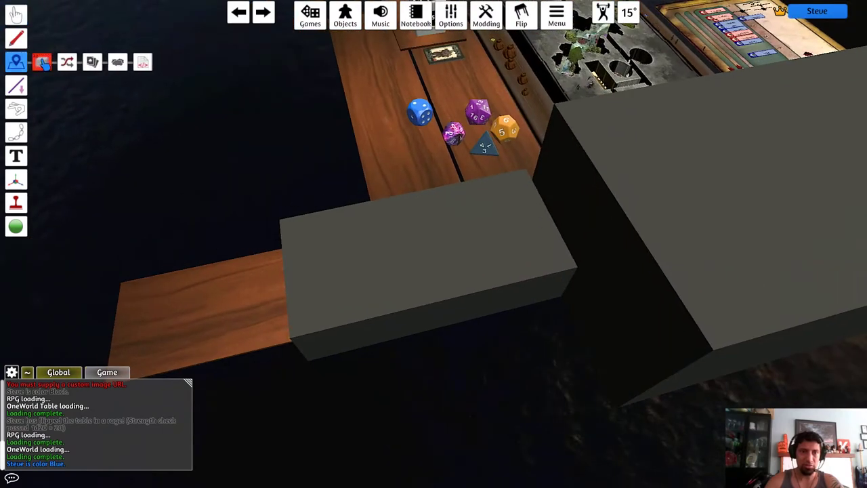
pyautogui.moveTo(166, 283); pyautogui.dragTo(232, 240)
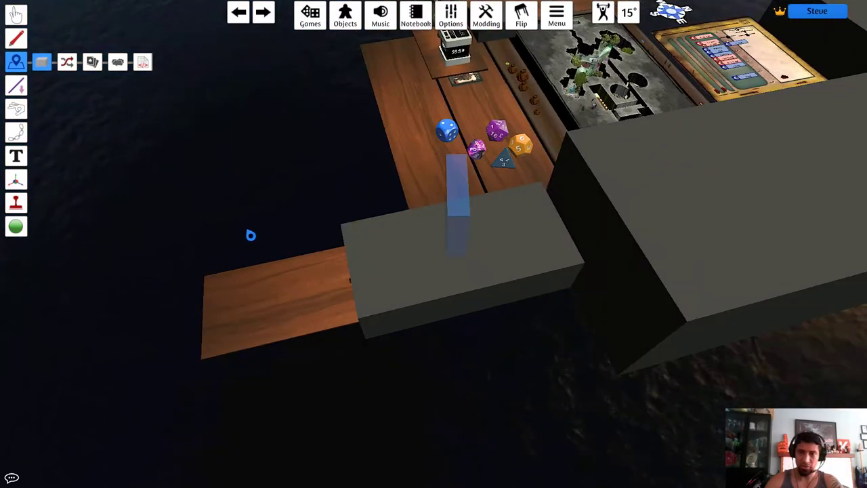
pyautogui.press('a')
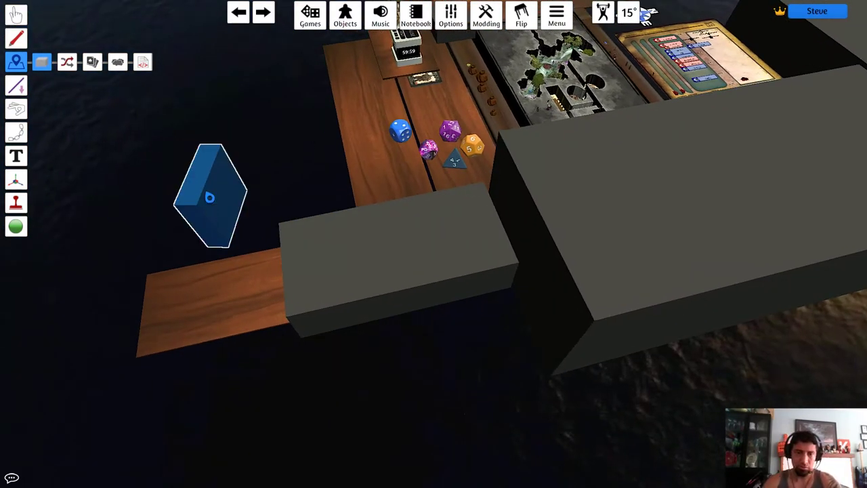
pyautogui.press('Delete')
# Step: Draw a hidden zone over the empty wooden board in front of the three cards and change its owner color
pyautogui.moveTo(161, 193); pyautogui.dragTo(443, 235, button='right')
pyautogui.press('a')
pyautogui.scroll(5, 443, 233)
pyautogui.press('s')
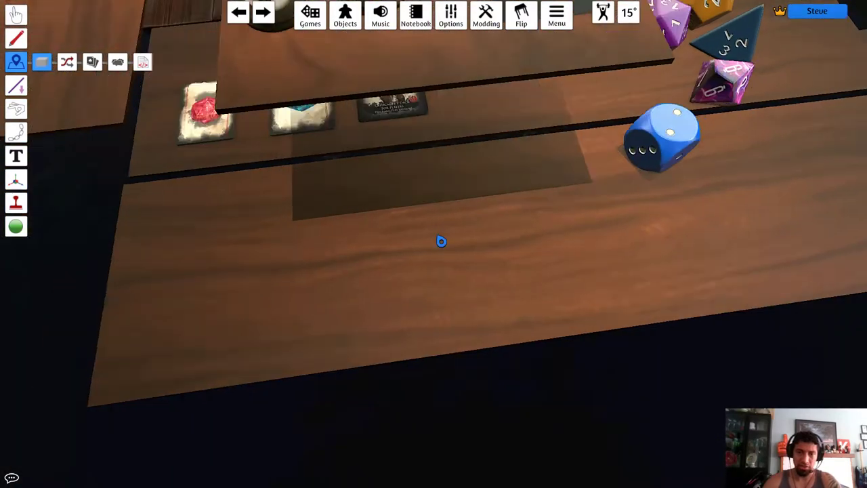
pyautogui.moveTo(155, 194); pyautogui.dragTo(571, 373)
pyautogui.moveTo(572, 374); pyautogui.dragTo(350, 227, button='right')
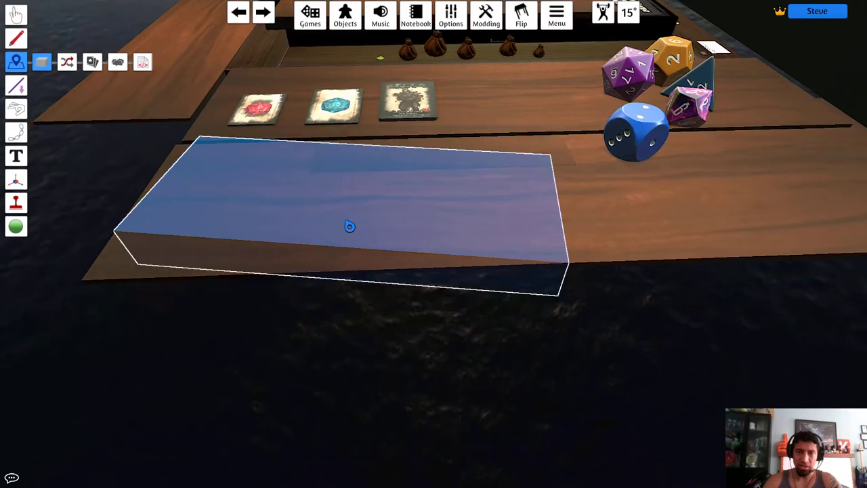
pyautogui.click(389, 205)
pyautogui.click(396, 216)
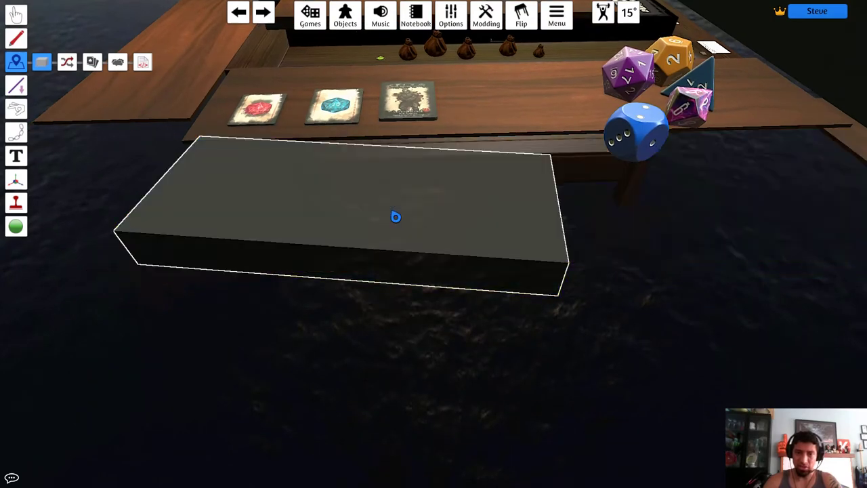
# Step: Inspect the hidden zone in front of the three cards and delete it
pyautogui.moveTo(608, 285); pyautogui.dragTo(494, 278, button='right')
pyautogui.press('s')
pyautogui.scroll(-2, 494, 278)
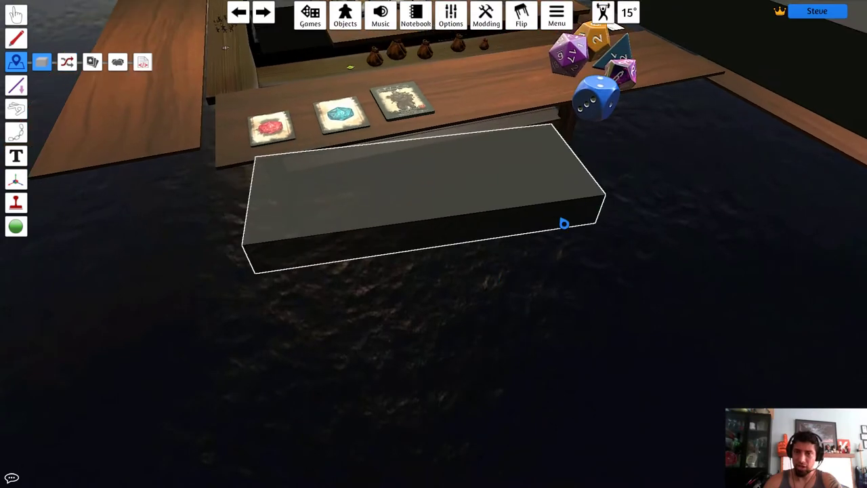
pyautogui.moveTo(583, 222); pyautogui.dragTo(466, 203, button='right')
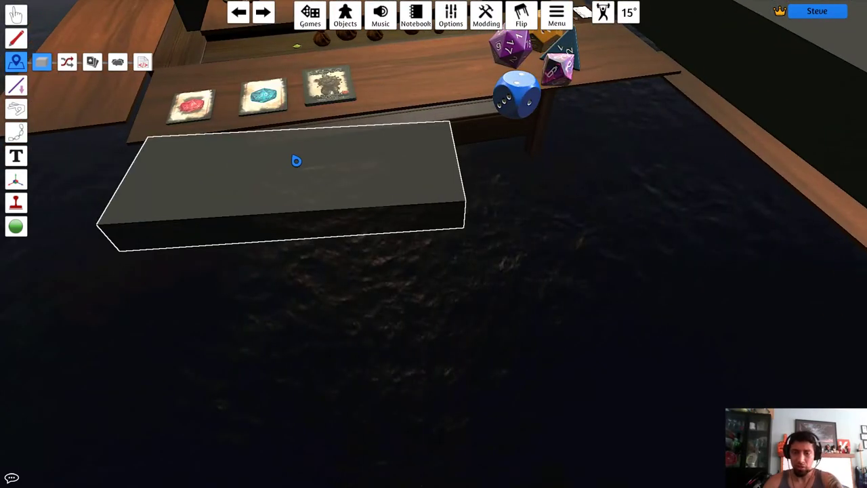
pyautogui.press('Delete')
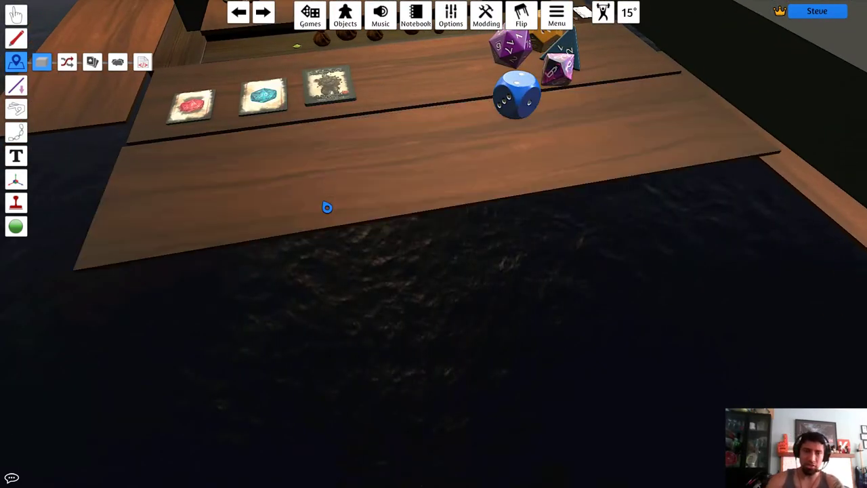
# Step: Open the choice of player colors to switch away from Blue
pyautogui.scroll(-3, 328, 207)
pyautogui.moveTo(328, 207); pyautogui.dragTo(827, 18, button='right')
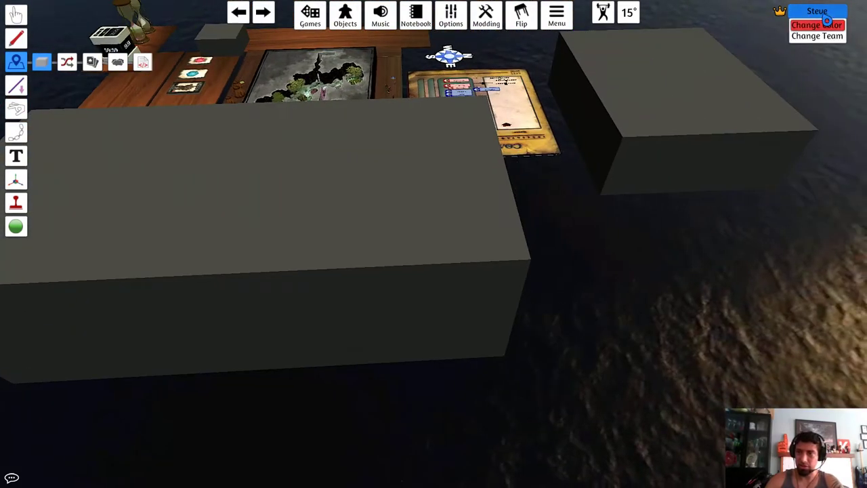
pyautogui.click(825, 25)
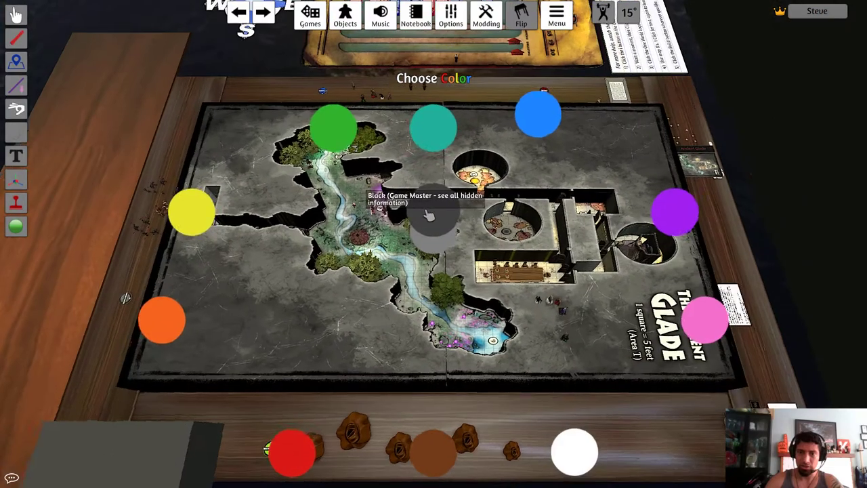